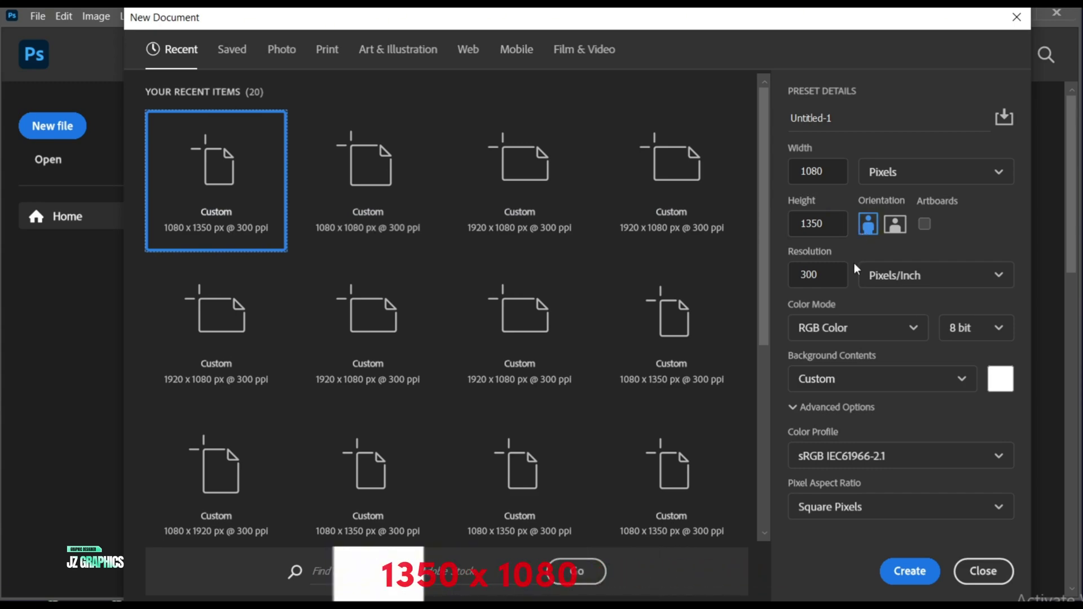
# - Create the blank 1080 × 1350 px portrait document at 300 ppi
pyautogui.click(906, 570)
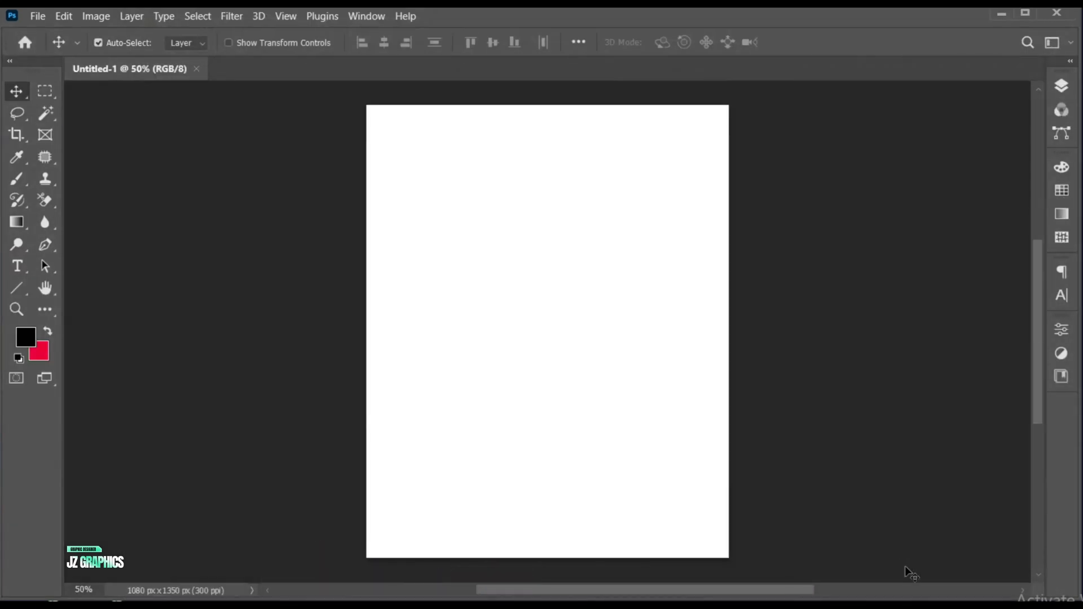
# - Add a Solid Color fill layer in dark red (#860707) over the white Background
pyautogui.click(1062, 85)
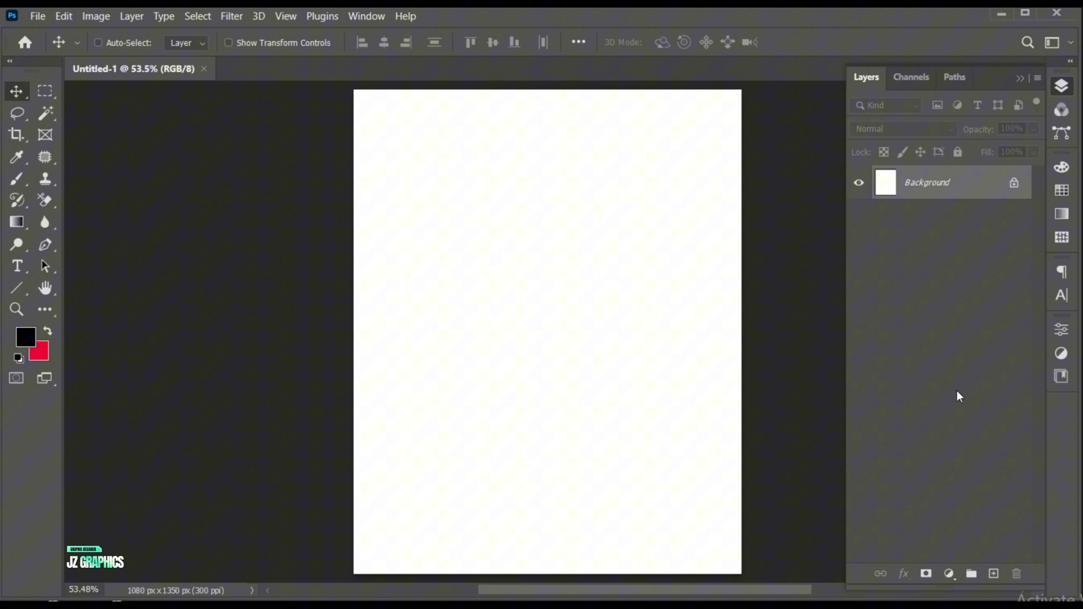
pyautogui.click(948, 573)
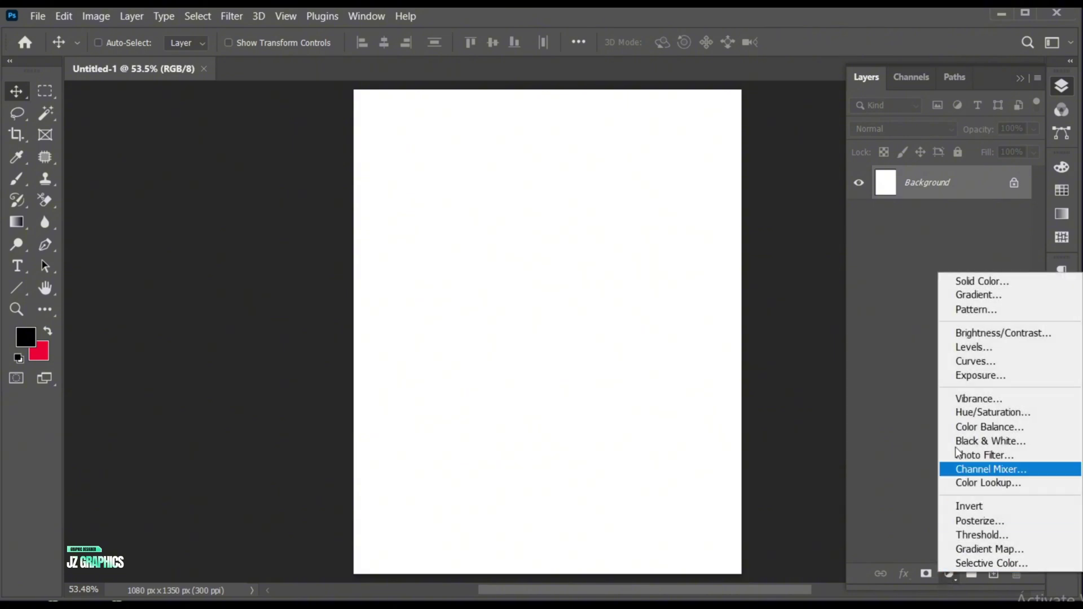
pyautogui.click(970, 282)
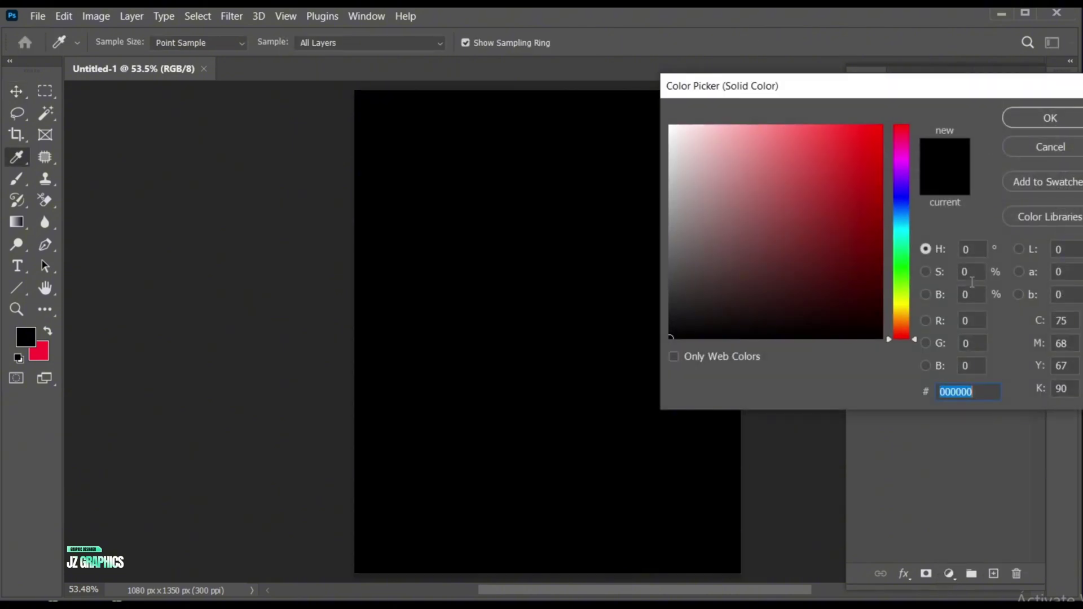
pyautogui.moveTo(866, 212); pyautogui.dragTo(871, 226)
pyautogui.click(1024, 117)
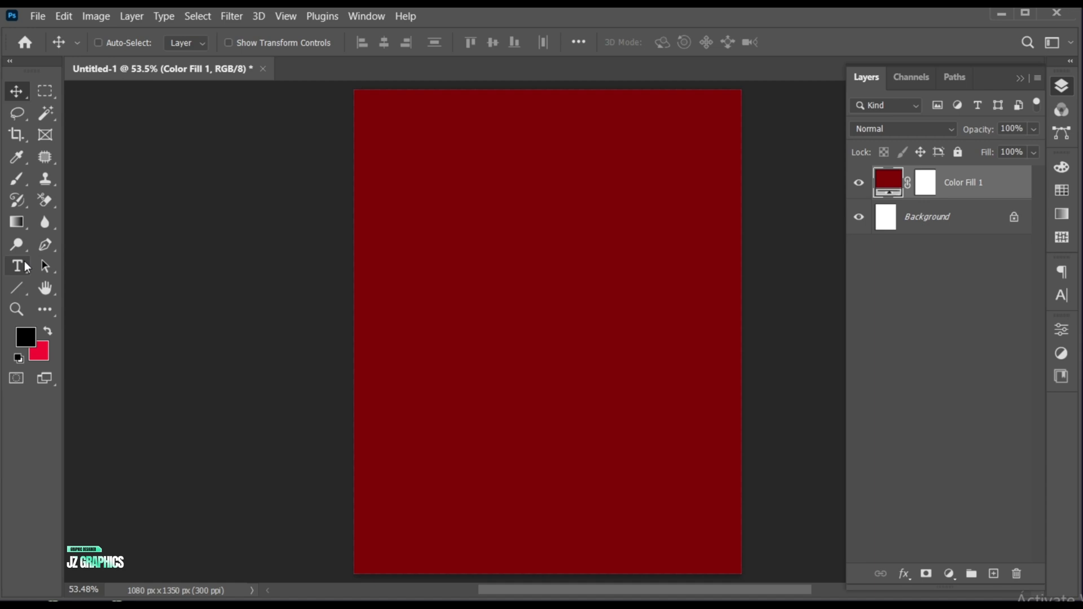
# - Type FERRARI as a new horizontal text layer and select all of it
pyautogui.moveTo(25, 267); pyautogui.dragTo(62, 266)
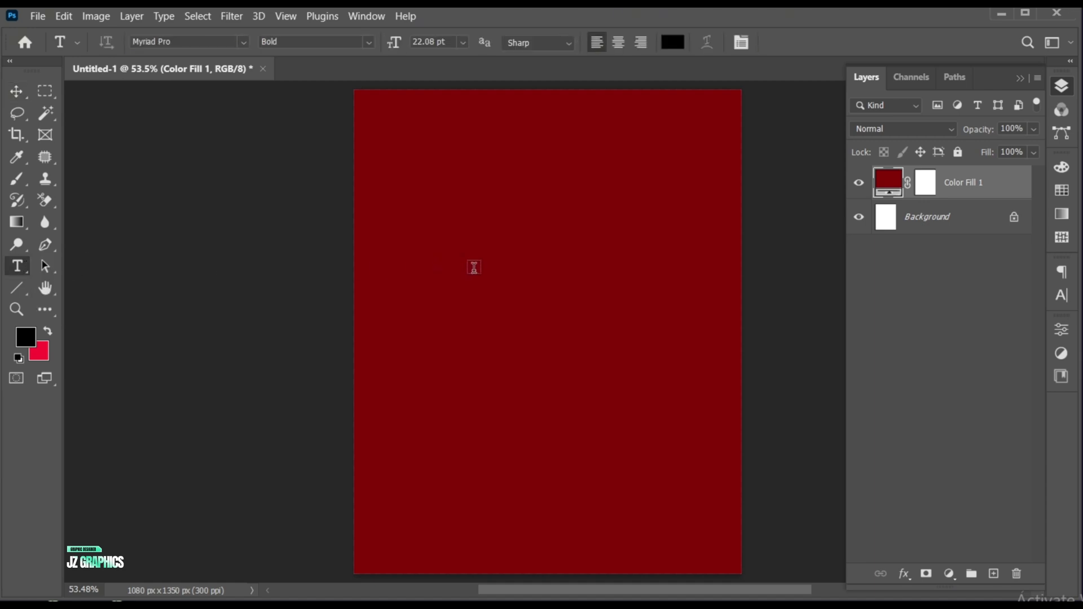
pyautogui.click(519, 274)
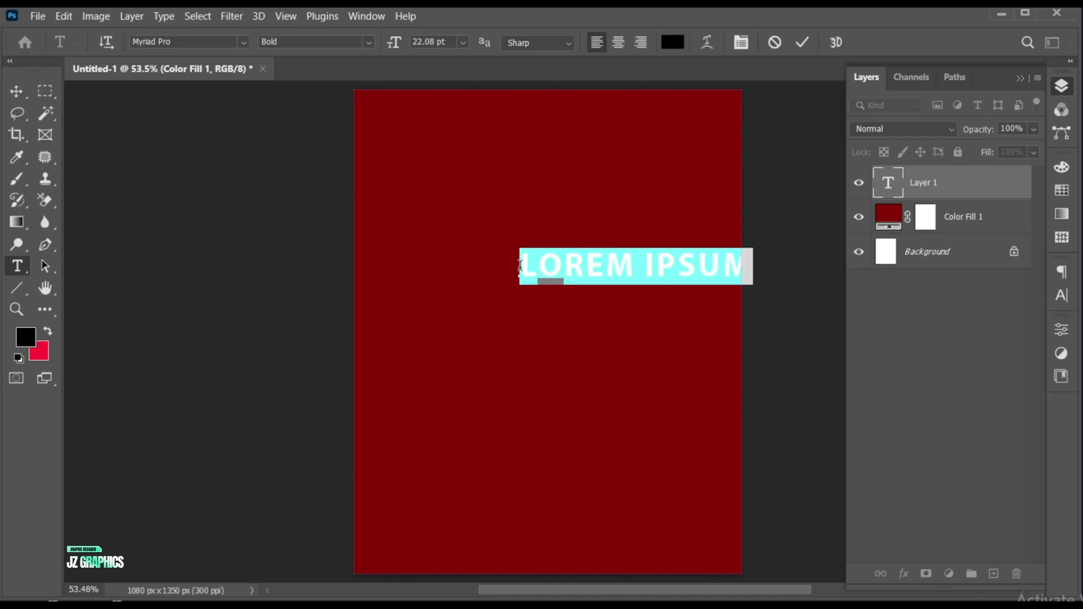
pyautogui.write('FERRAR')
pyautogui.hotkey('ctrl', 'a')
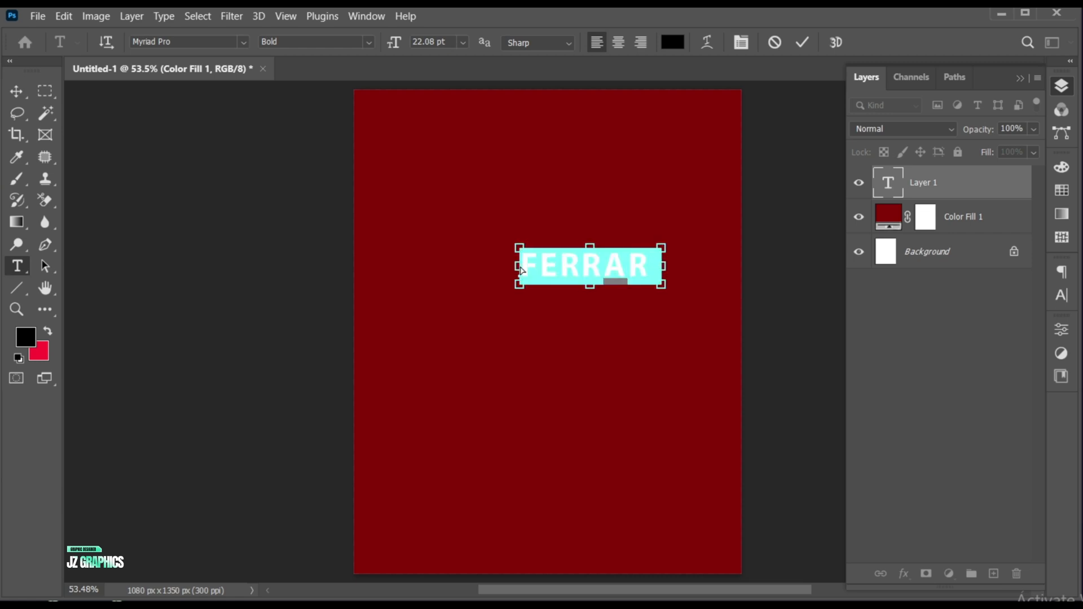
# - Set the FERRARI text to the Nagasaki Regular font in white
pyautogui.click(208, 41)
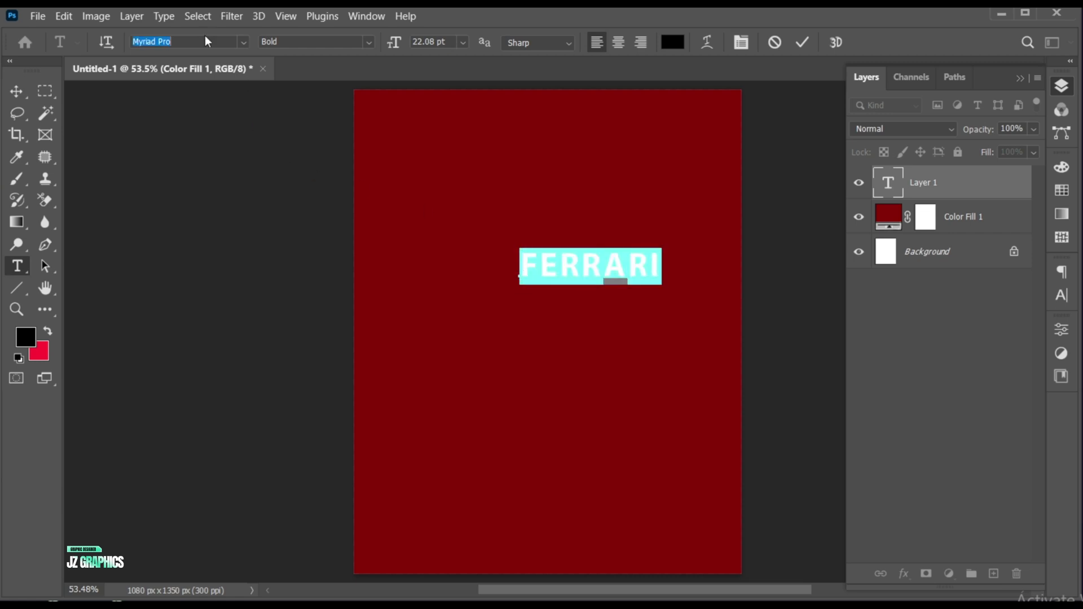
pyautogui.write('nagasak')
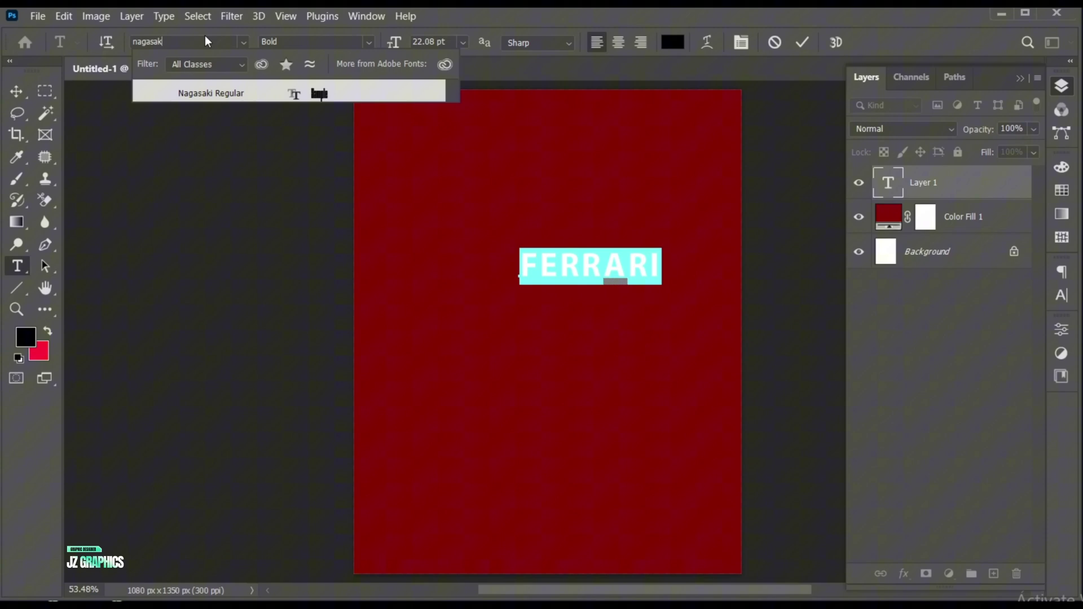
pyautogui.click(220, 91)
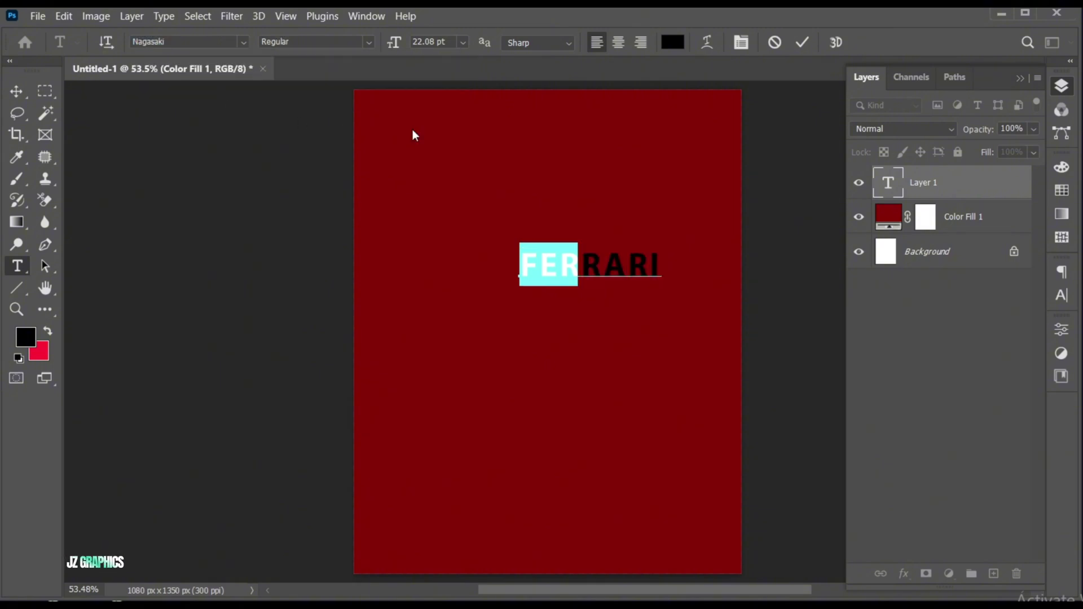
pyautogui.click(673, 41)
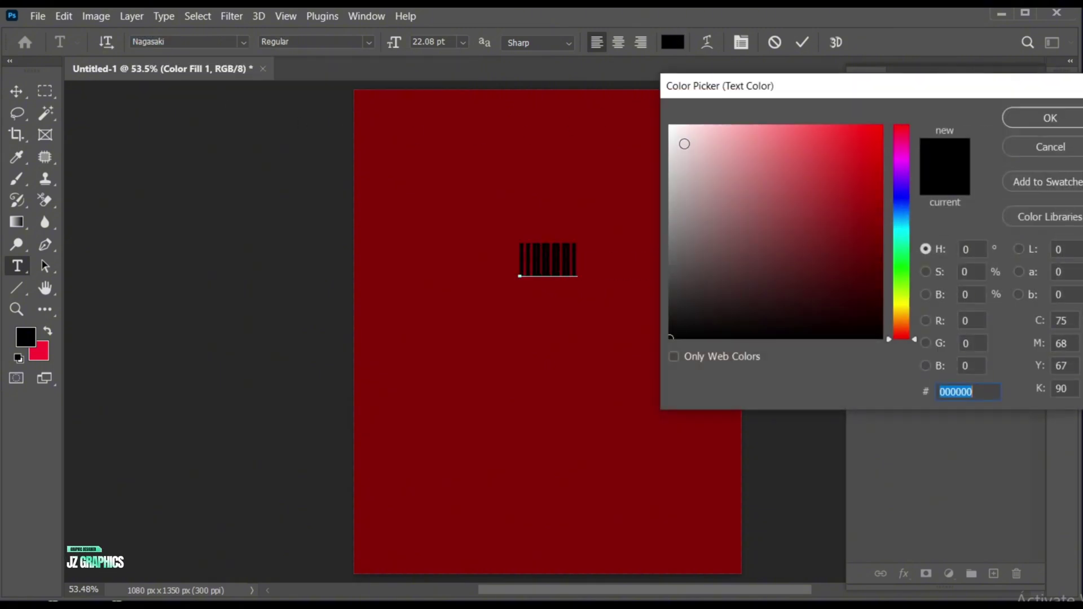
pyautogui.moveTo(684, 144); pyautogui.dragTo(665, 119)
pyautogui.click(1029, 116)
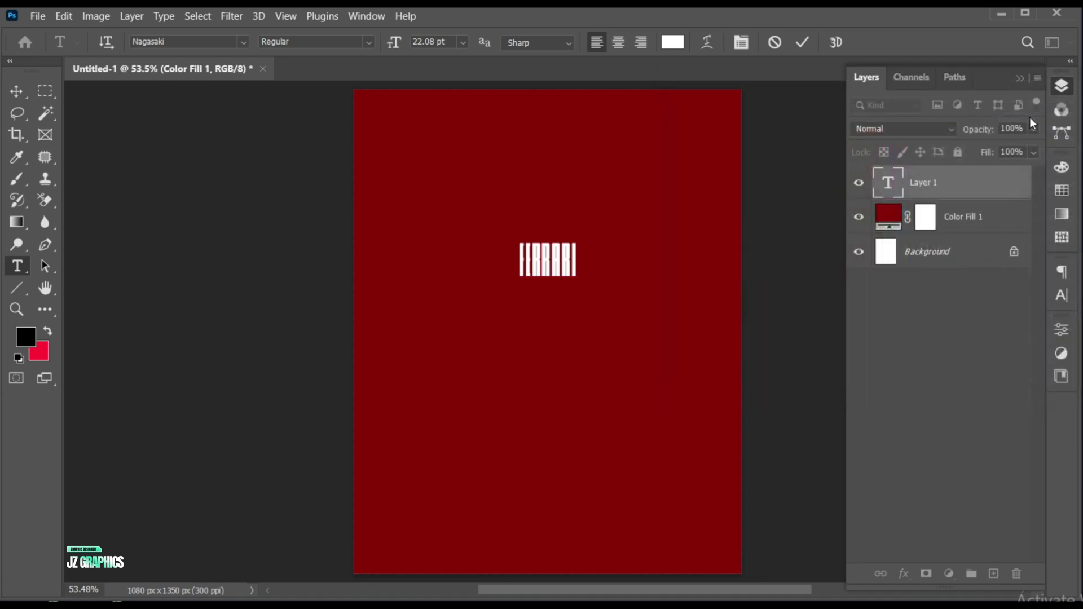
# - Set the FERRARI text's letter tracking to 0 in the Character panel
pyautogui.click(1061, 296)
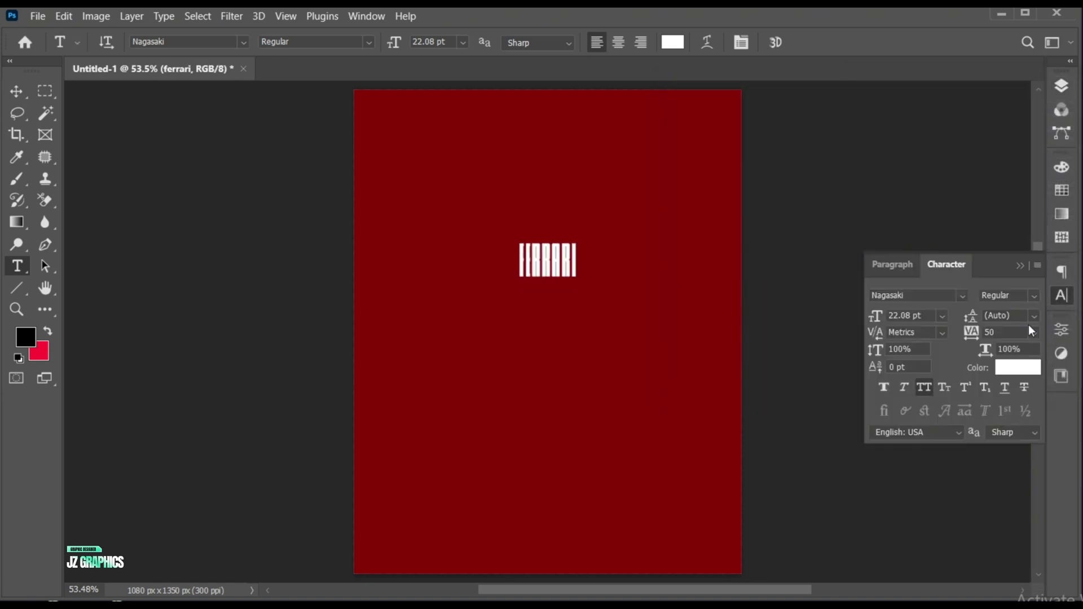
pyautogui.click(1032, 333)
pyautogui.click(1006, 434)
pyautogui.click(1020, 265)
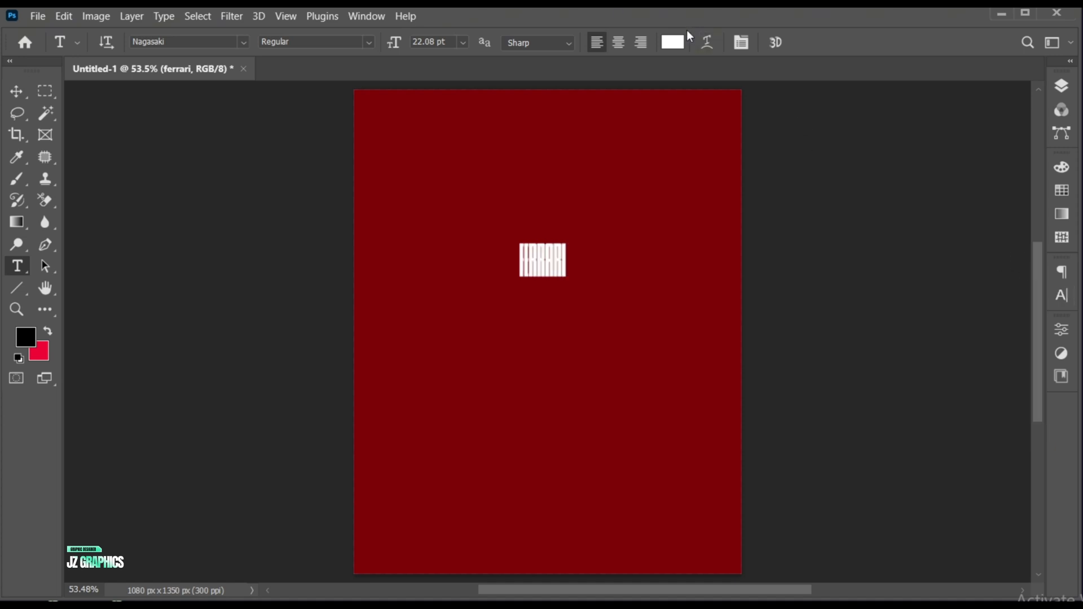
# - Scale FERRARI up about 559%, centre it horizontally, and move it down about 26 px
pyautogui.press('v')
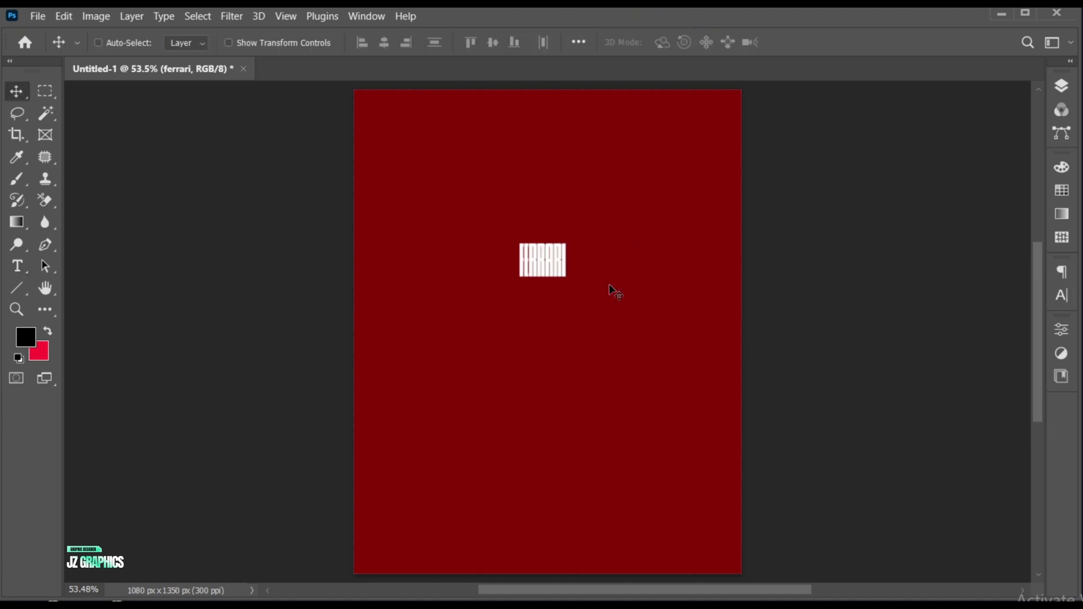
pyautogui.hotkey('ctrl', 't')
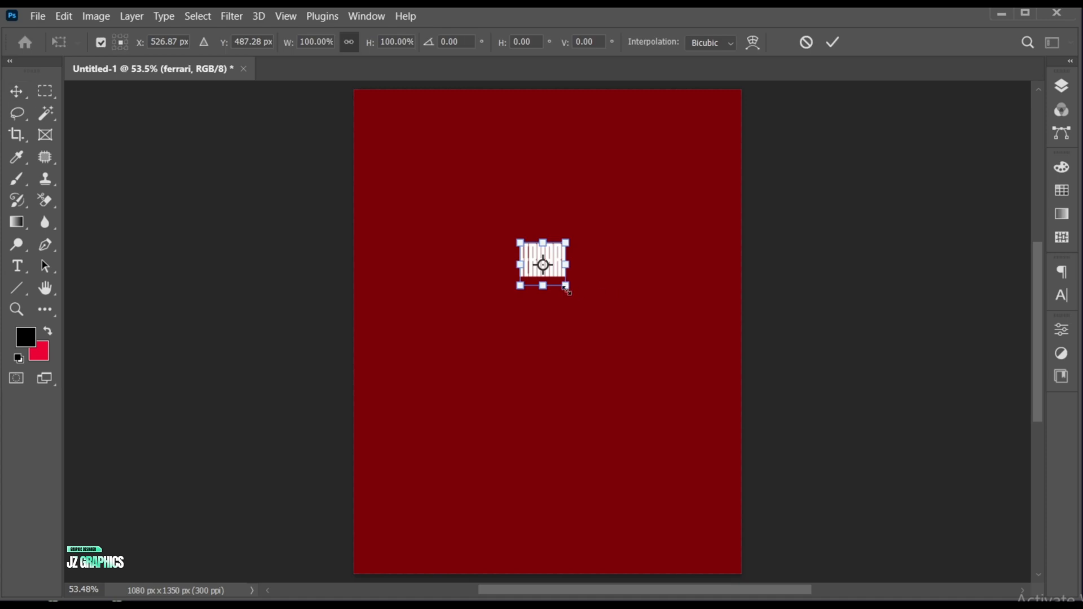
pyautogui.moveTo(568, 289); pyautogui.dragTo(652, 366)
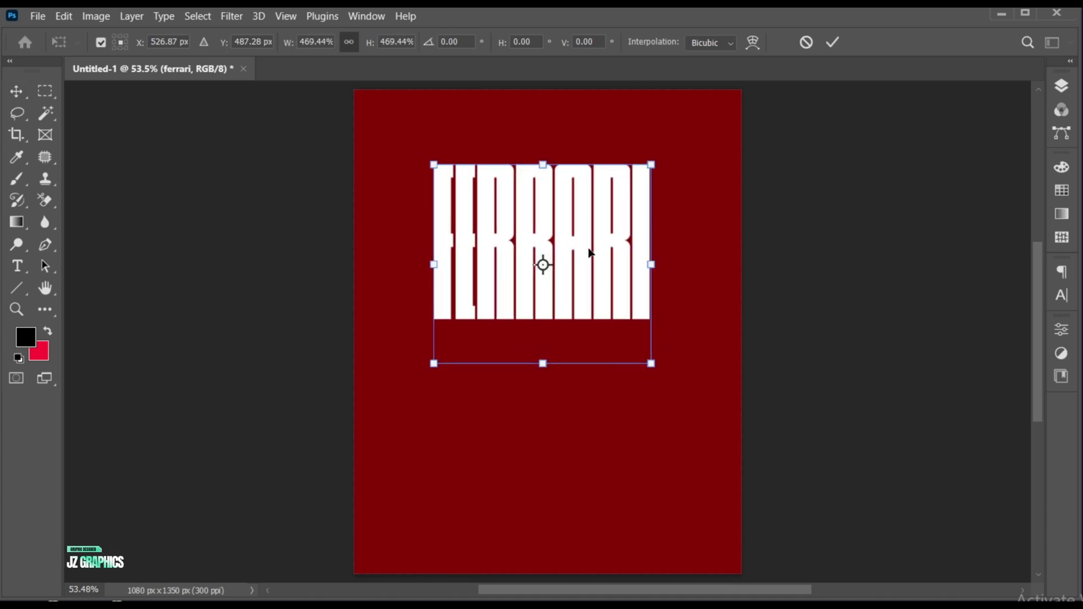
pyautogui.moveTo(590, 246); pyautogui.dragTo(597, 252)
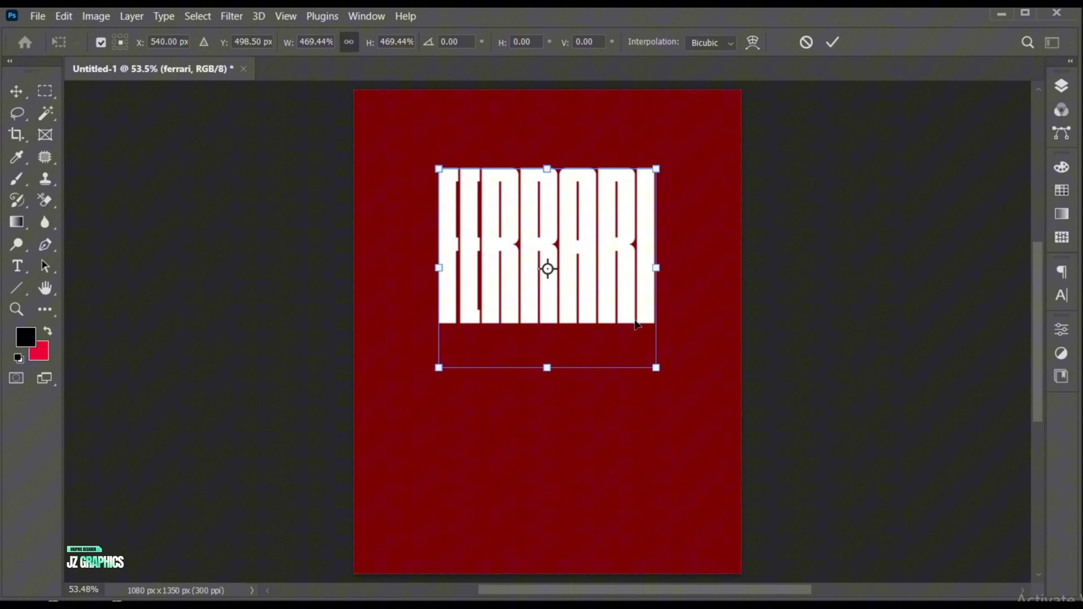
pyautogui.moveTo(658, 370); pyautogui.dragTo(688, 388)
pyautogui.moveTo(617, 212); pyautogui.dragTo(618, 216)
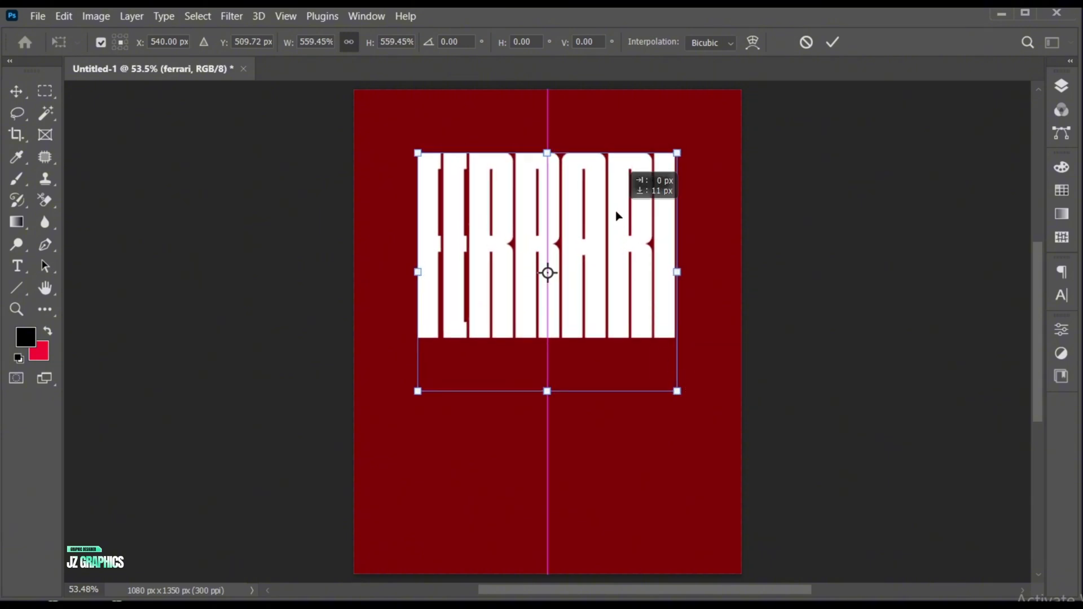
pyautogui.click(833, 42)
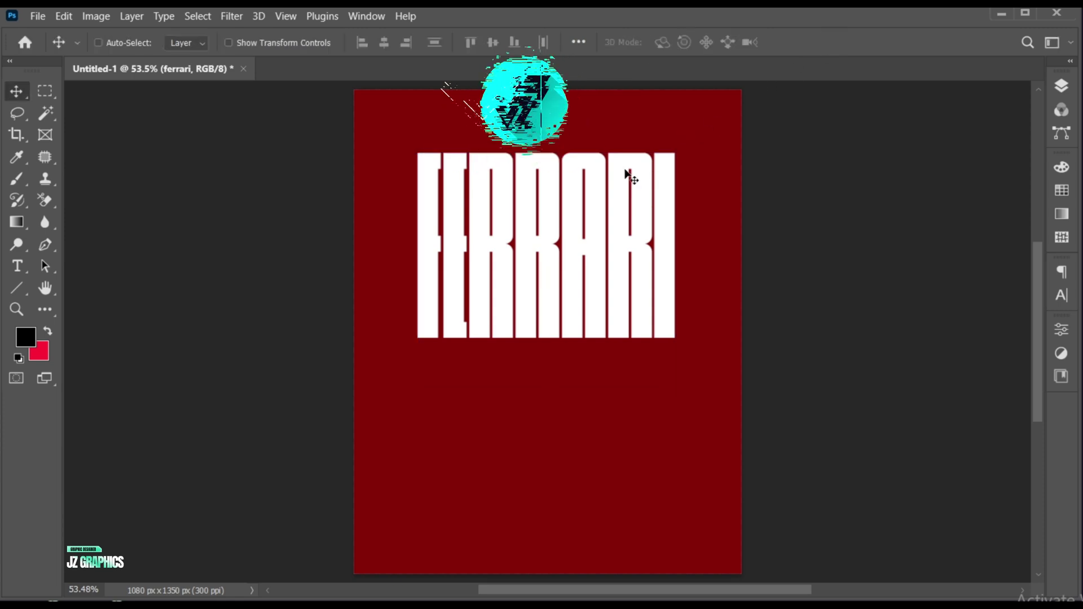
pyautogui.click(598, 173)
pyautogui.moveTo(598, 173); pyautogui.dragTo(598, 178)
pyautogui.click(1060, 87)
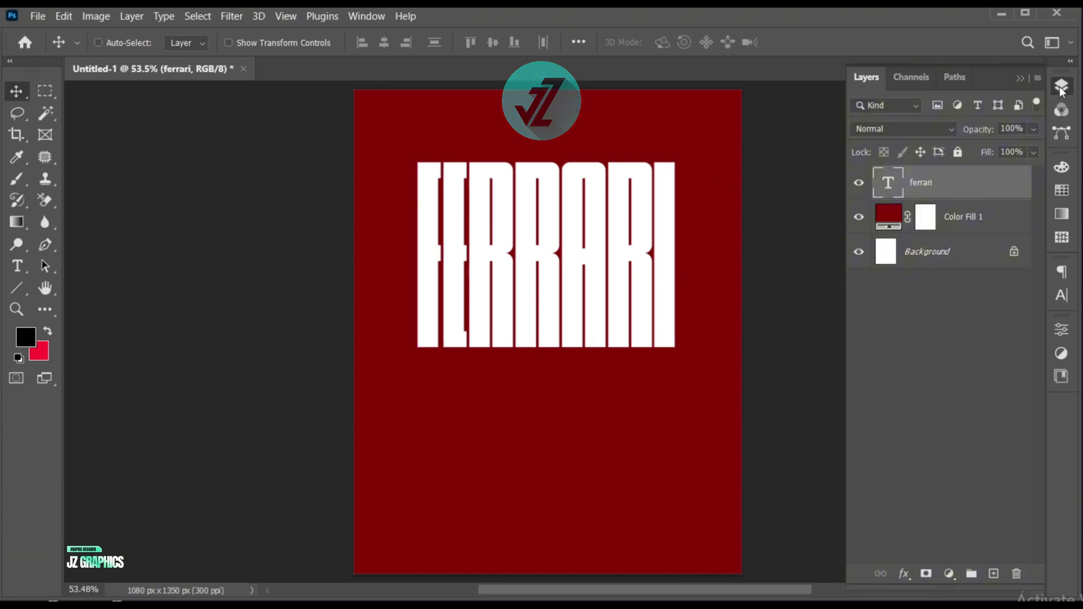
# - Add a Gradient Overlay layer style to the FERRARI text
pyautogui.click(903, 574)
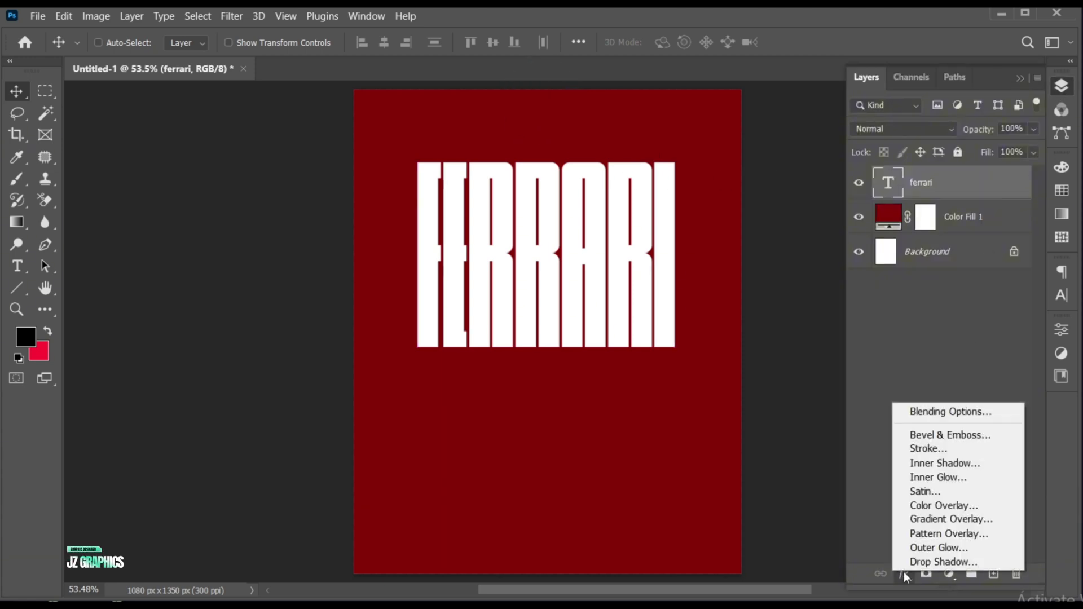
pyautogui.click(935, 414)
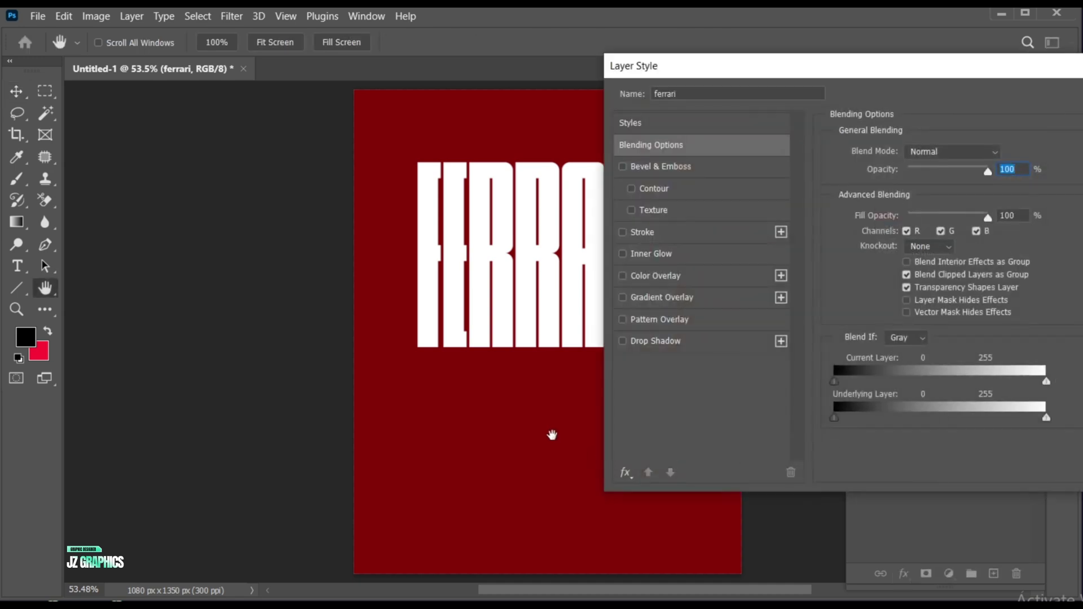
pyautogui.moveTo(552, 435); pyautogui.dragTo(440, 426)
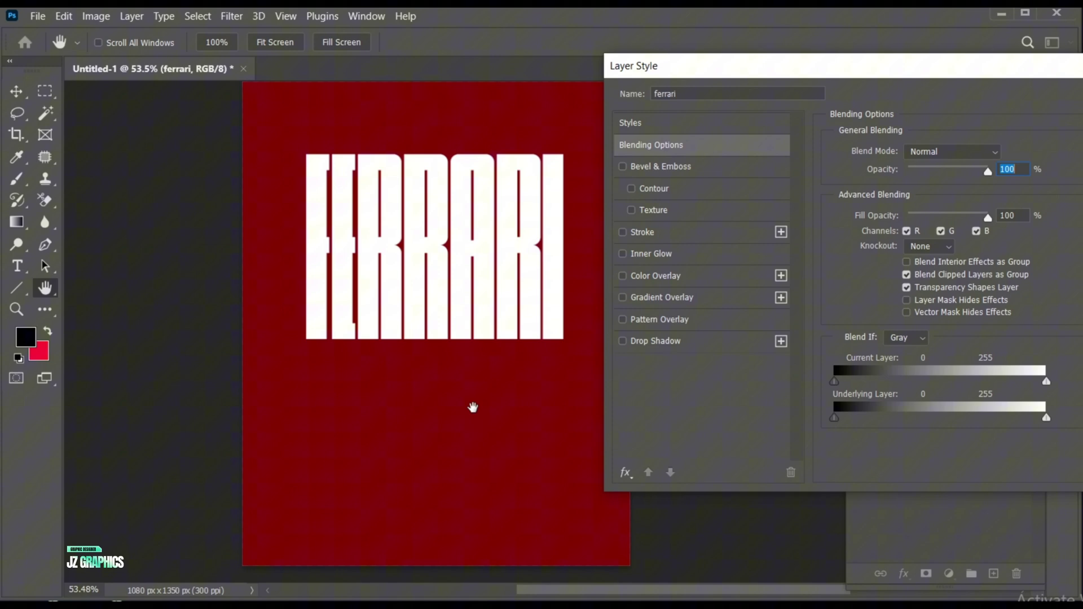
pyautogui.click(686, 298)
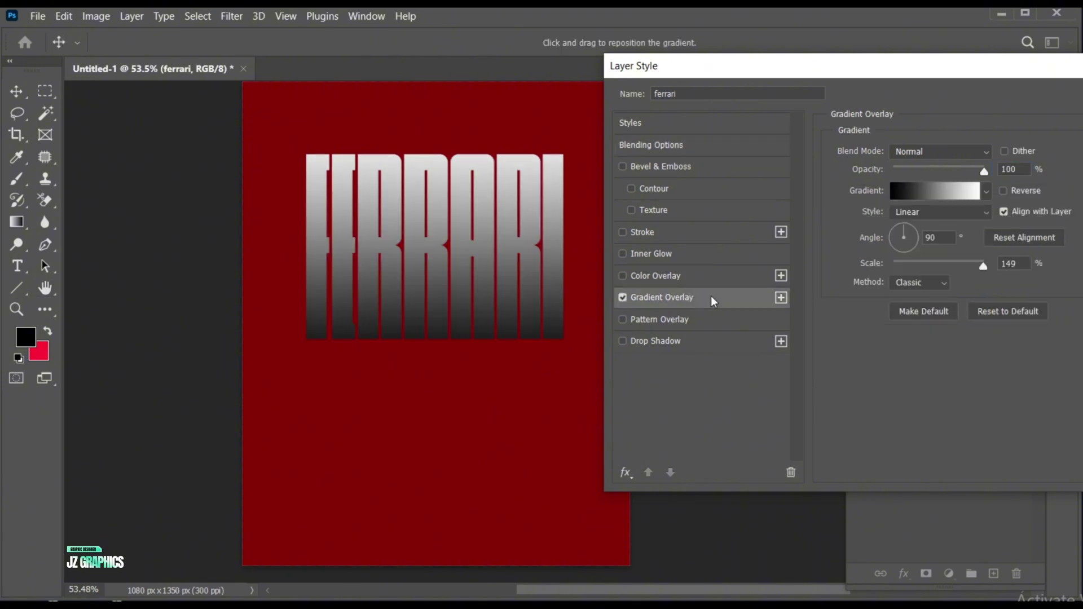
# - Edit the gradient: grey #888383 start stop, white stop at 75, midpoint shifted toward white
pyautogui.click(922, 191)
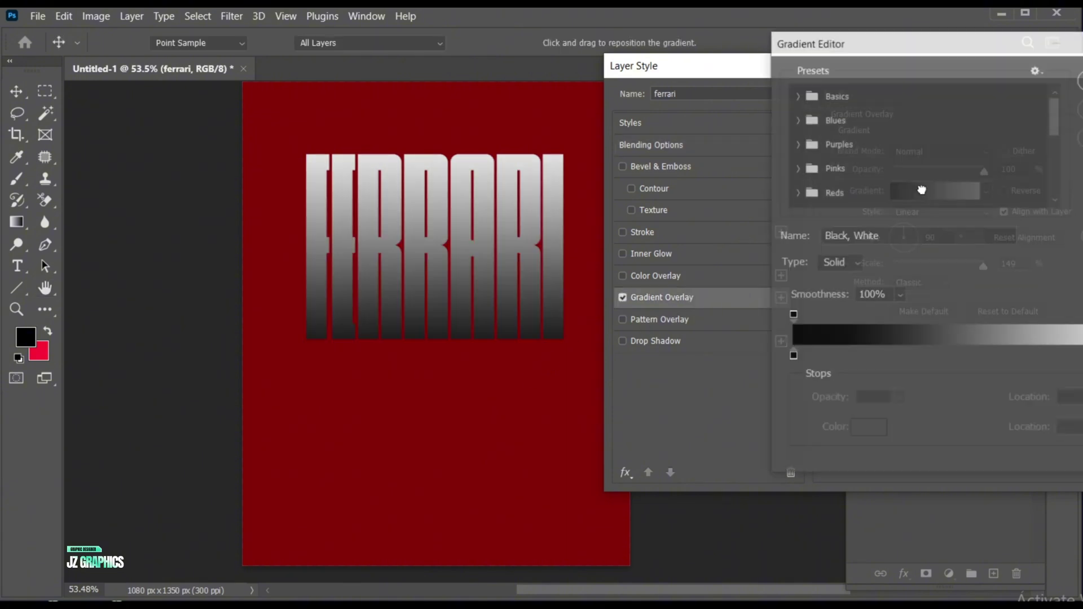
pyautogui.click(791, 356)
pyautogui.click(862, 428)
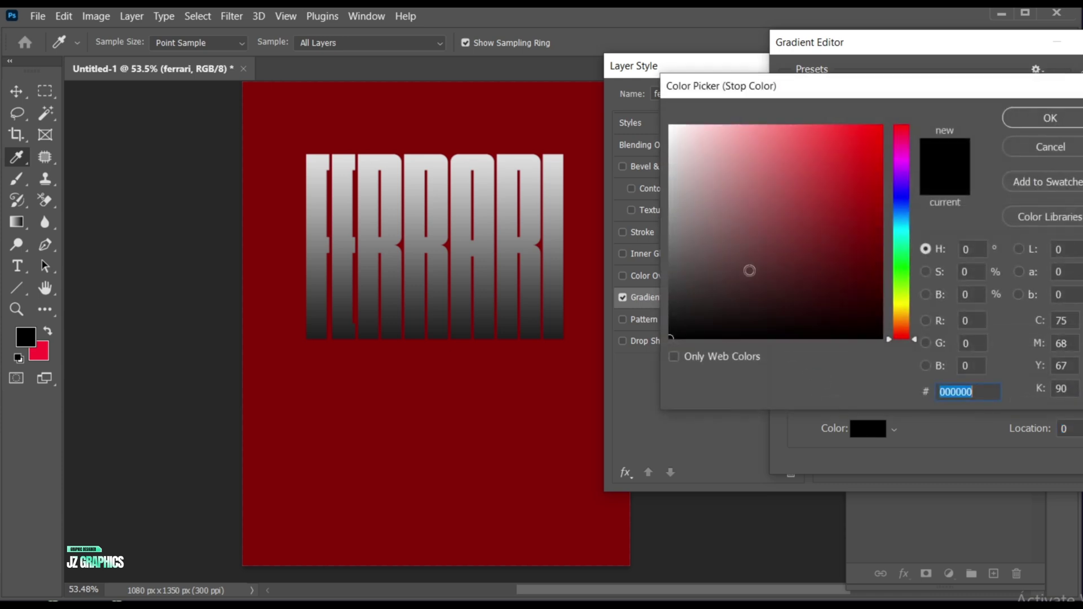
pyautogui.moveTo(749, 271); pyautogui.dragTo(677, 225)
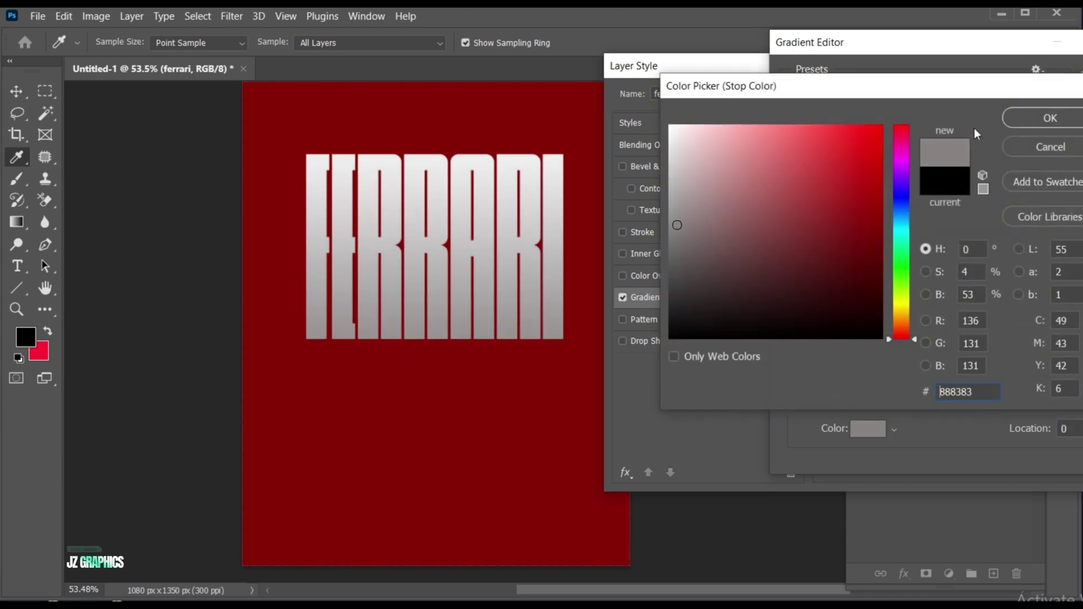
pyautogui.click(1048, 117)
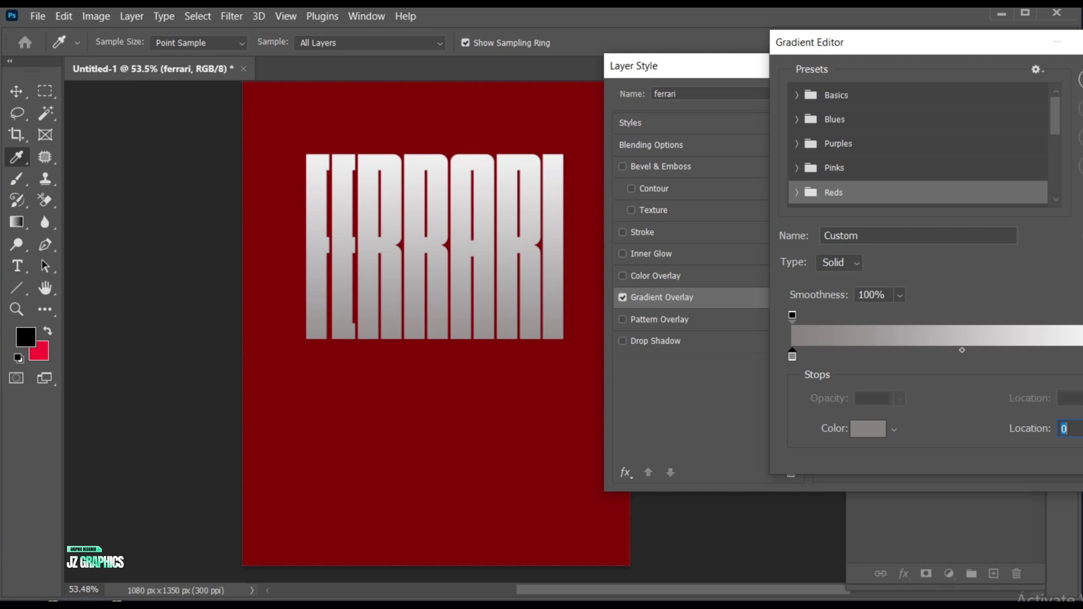
pyautogui.moveTo(1080, 357); pyautogui.dragTo(1030, 357)
pyautogui.moveTo(911, 351); pyautogui.dragTo(962, 350)
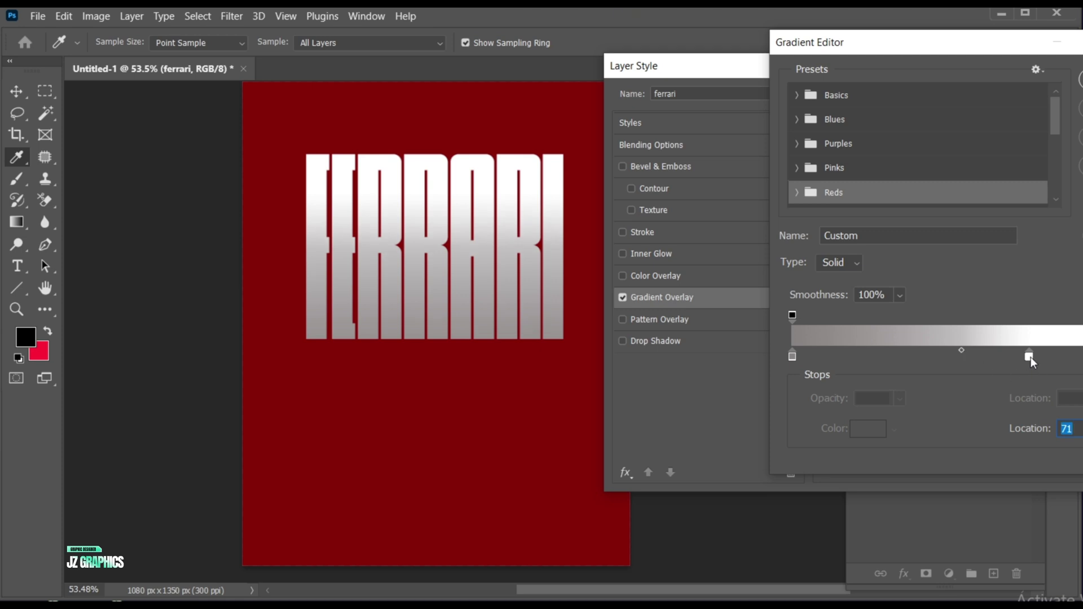
pyautogui.moveTo(1030, 357)
pyautogui.mouseDown()
pyautogui.moveTo(1048, 357)
pyautogui.moveTo(1034, 355)
pyautogui.mouseUp()
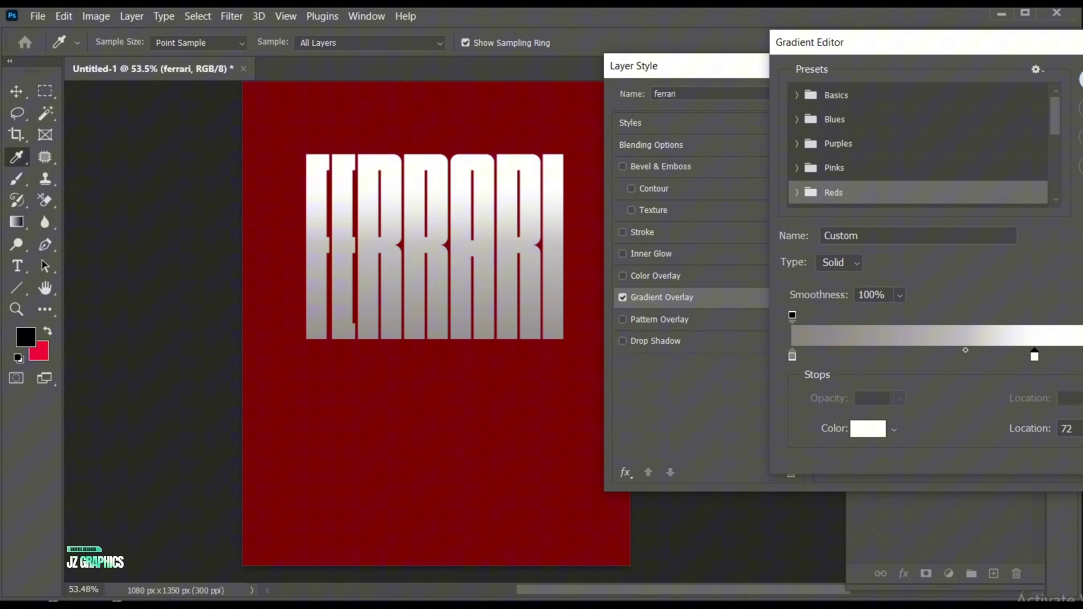
pyautogui.press('Return')
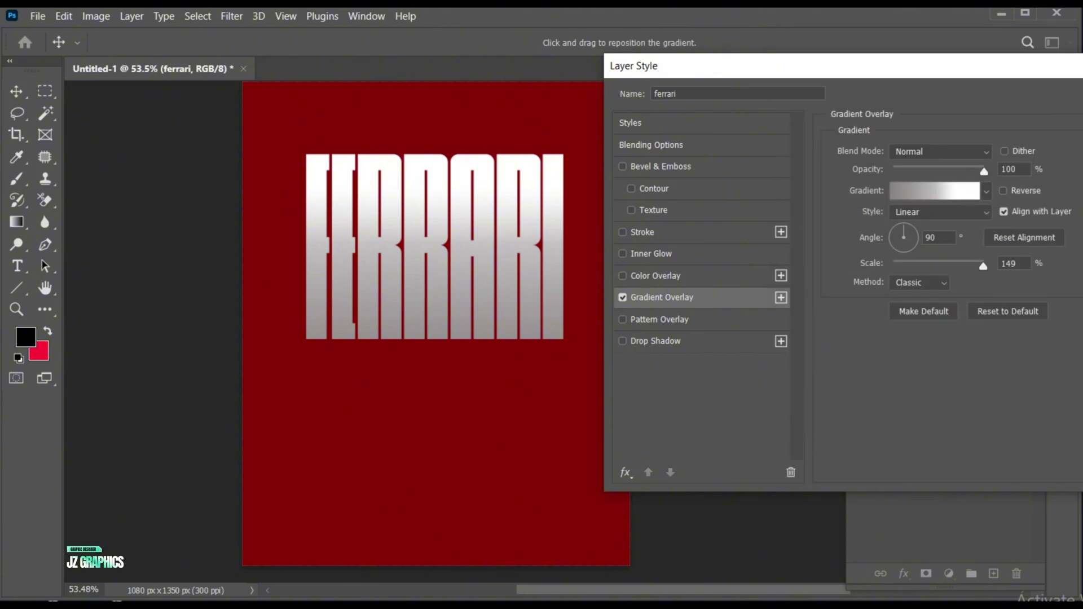
pyautogui.press('Return')
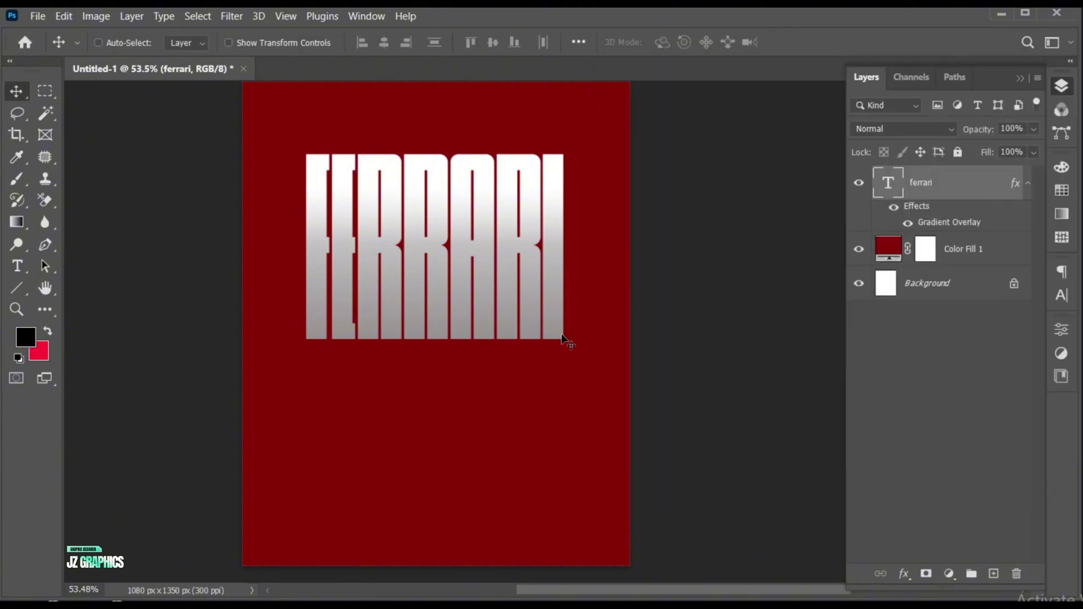
# - Duplicate the FERRARI layer, flip the copy vertically, and place it just below the original
pyautogui.hscroll(-3, 564, 335)
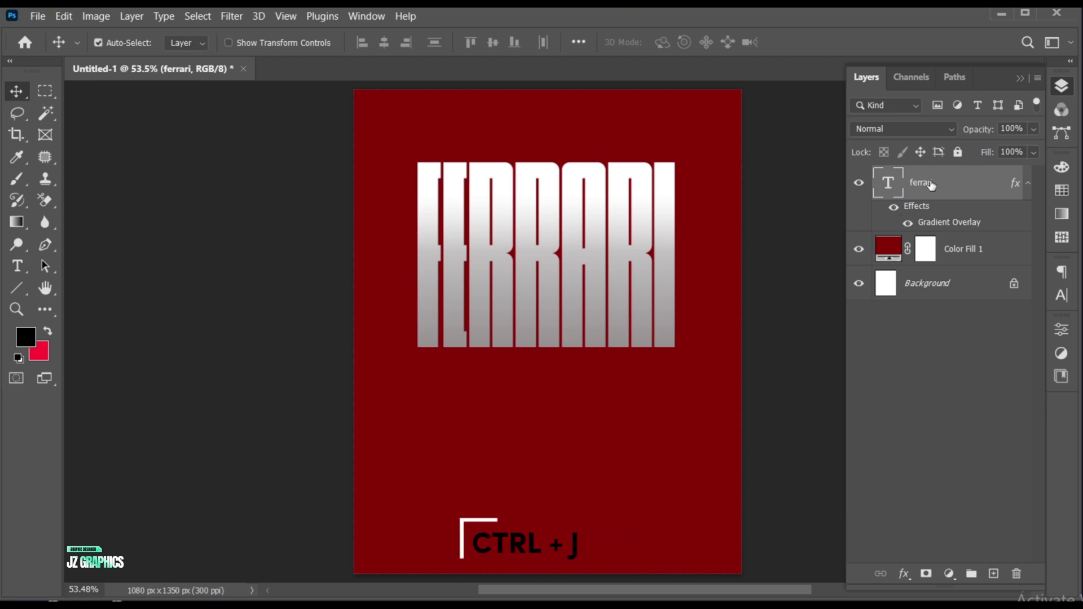
pyautogui.hotkey('ctrl', 'j')
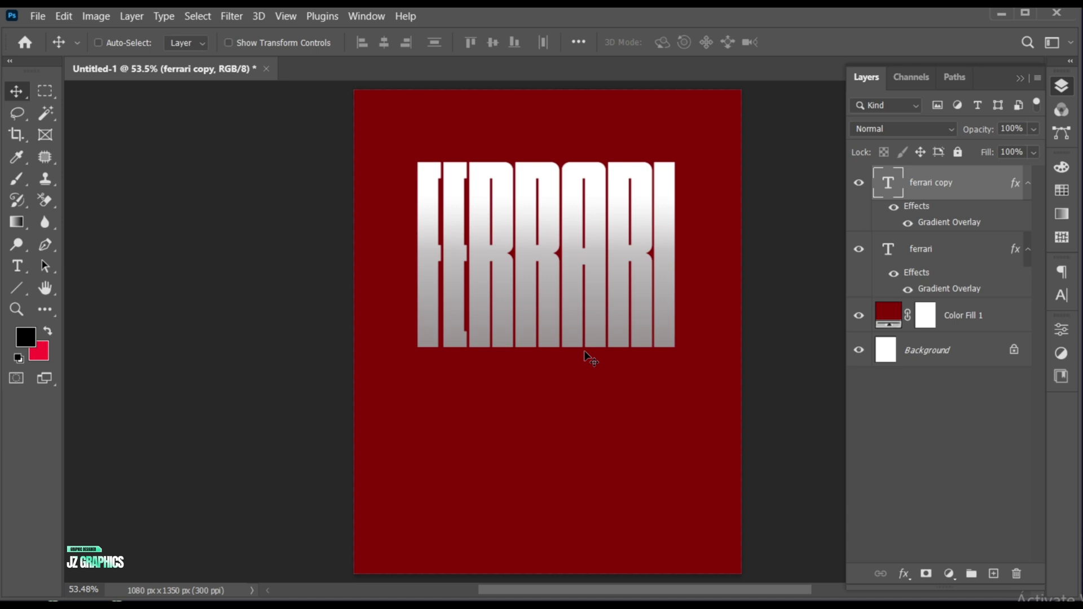
pyautogui.hotkey('ctrl', 't')
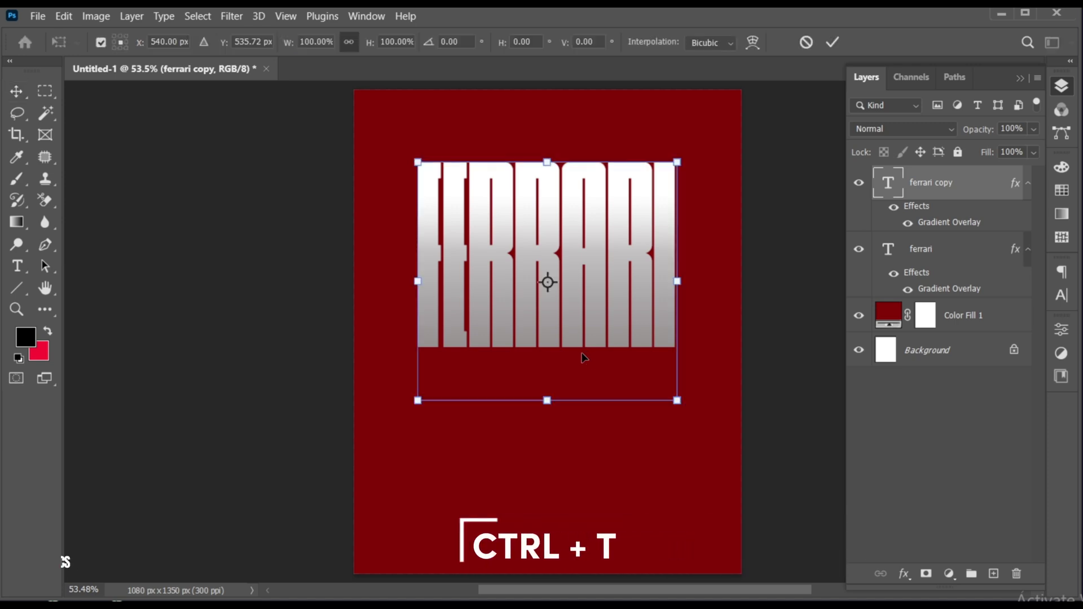
pyautogui.rightClick(558, 422)
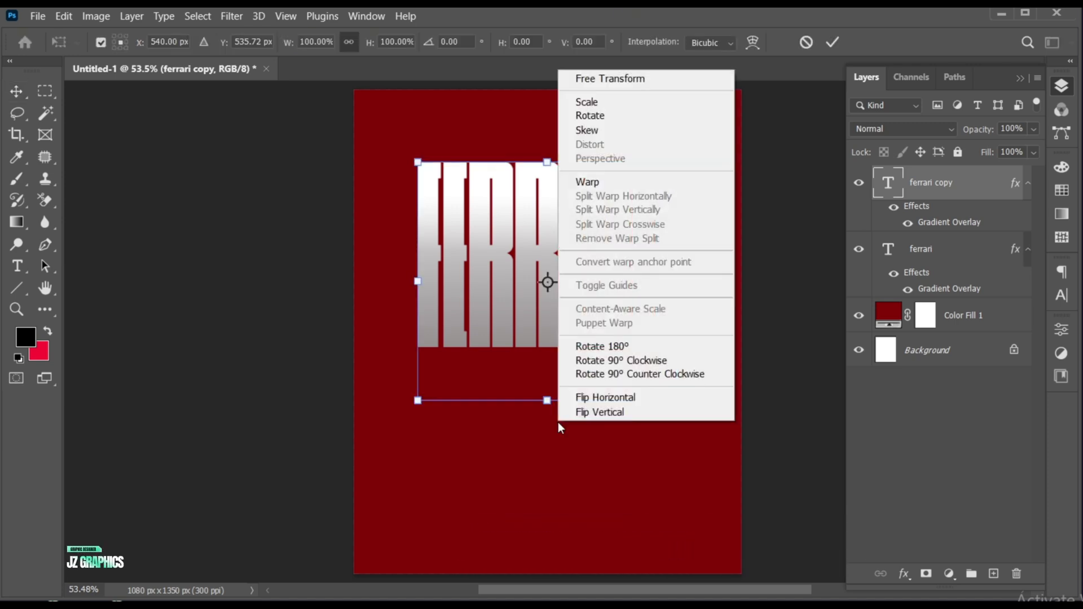
pyautogui.click(648, 415)
pyautogui.moveTo(596, 205); pyautogui.dragTo(594, 324)
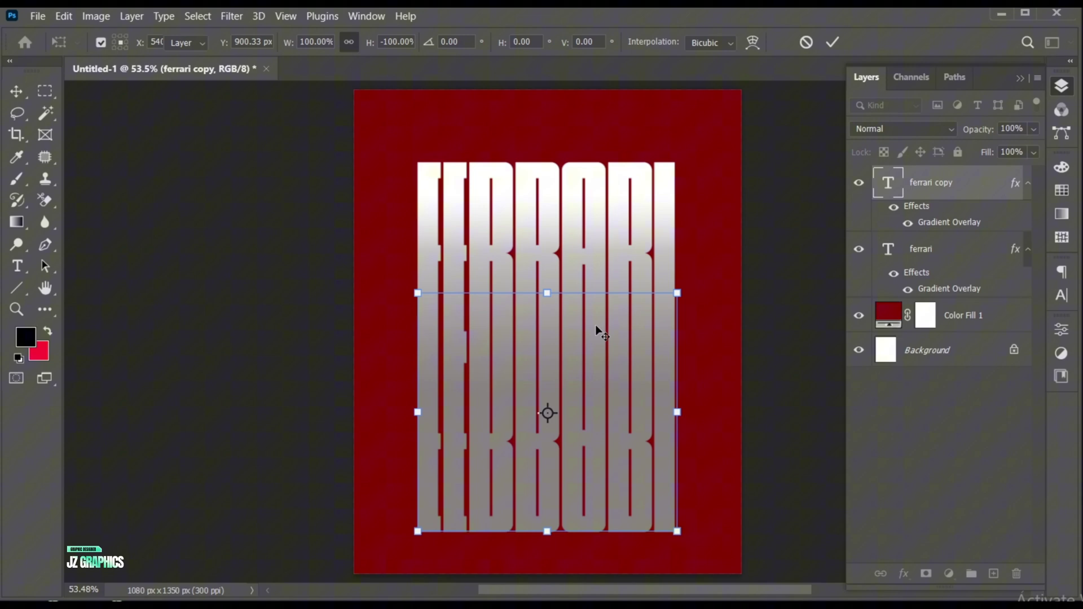
pyautogui.press('Return')
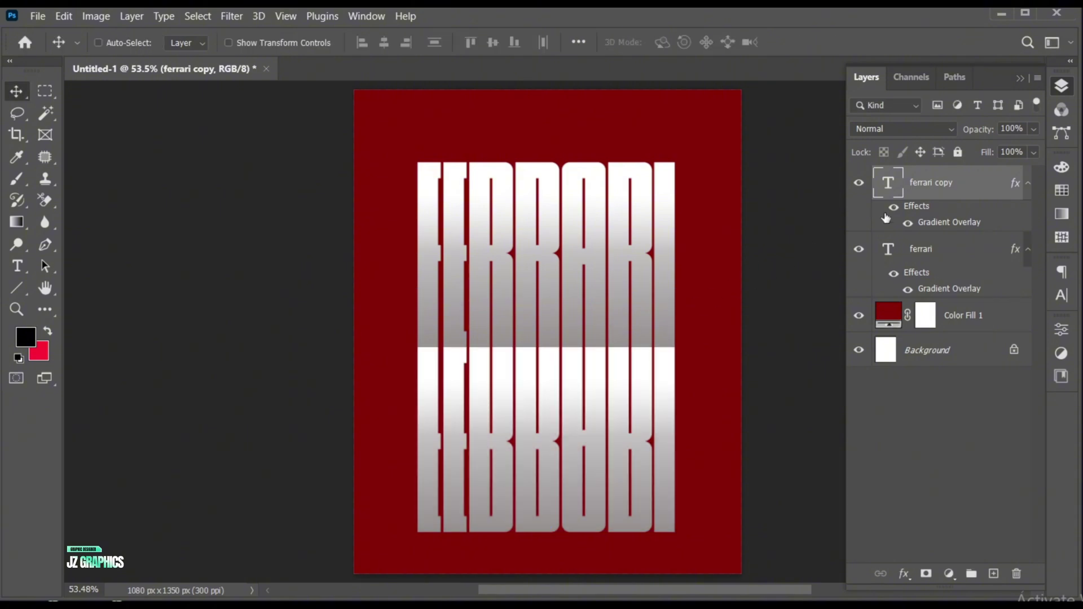
# - Reposition the ferrari copy gradient stops and midpoint, darkening the start stop to #7e7878
pyautogui.doubleClick(944, 224)
pyautogui.click(898, 190)
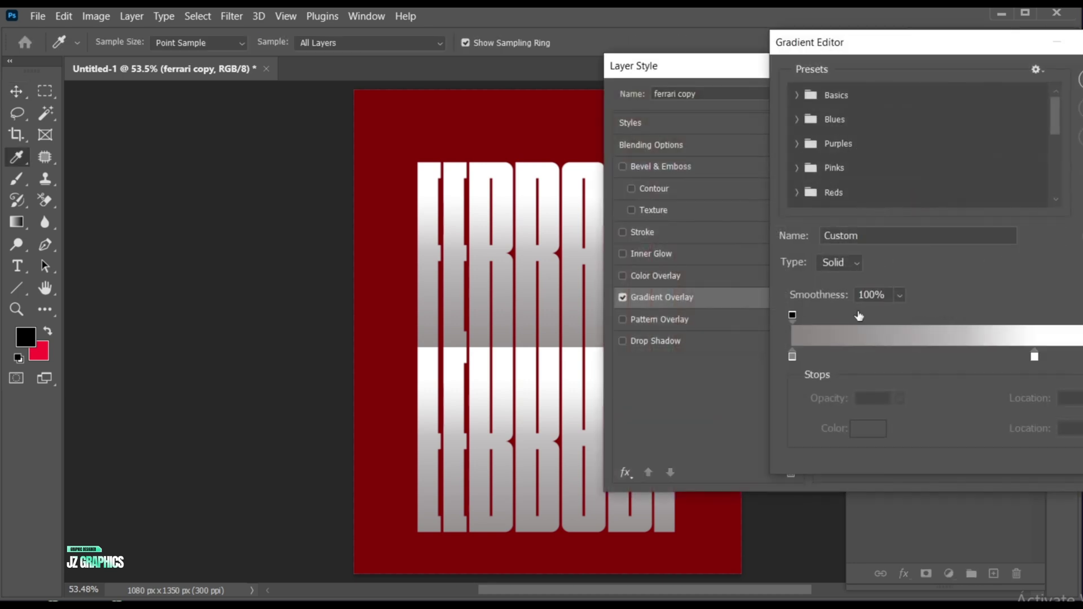
pyautogui.moveTo(791, 357); pyautogui.dragTo(836, 356)
pyautogui.click(1050, 357)
pyautogui.moveTo(1052, 356); pyautogui.dragTo(1076, 356)
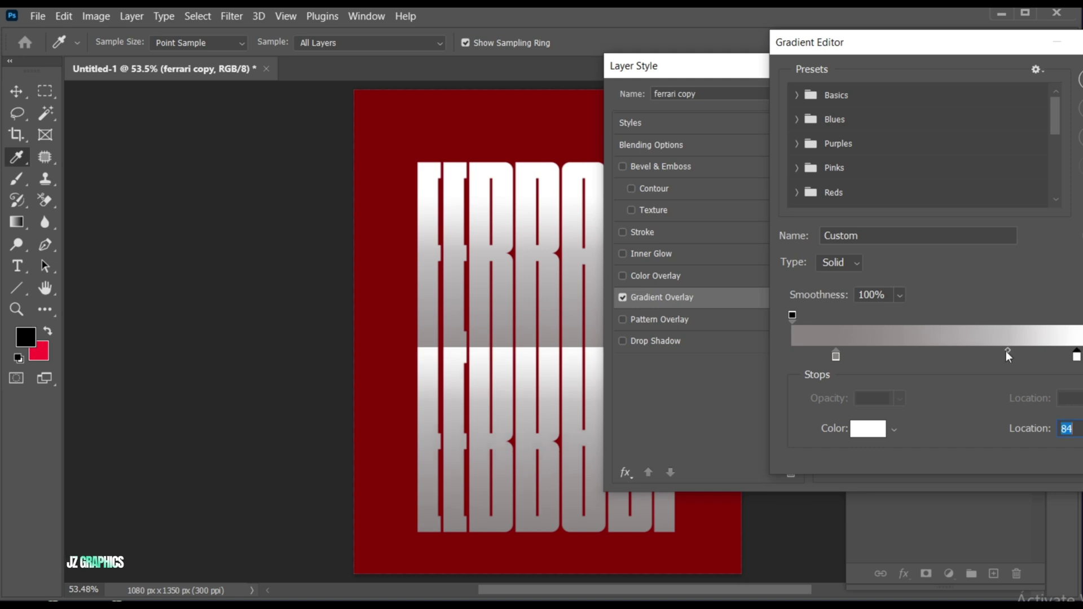
pyautogui.moveTo(1006, 350); pyautogui.dragTo(988, 350)
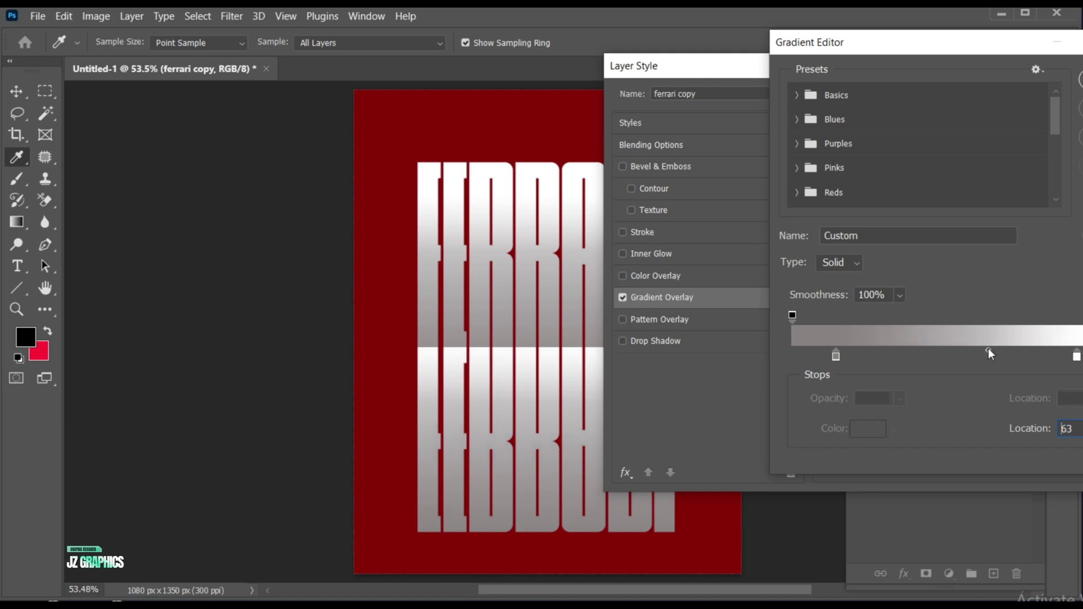
pyautogui.click(836, 356)
pyautogui.click(863, 427)
pyautogui.click(679, 231)
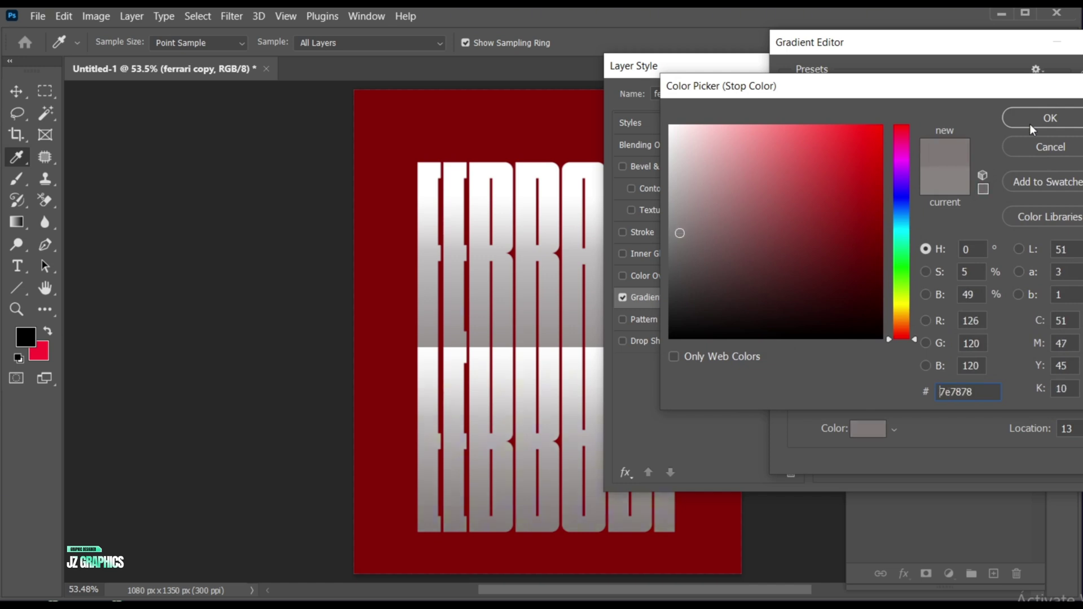
pyautogui.click(1052, 117)
pyautogui.click(1063, 82)
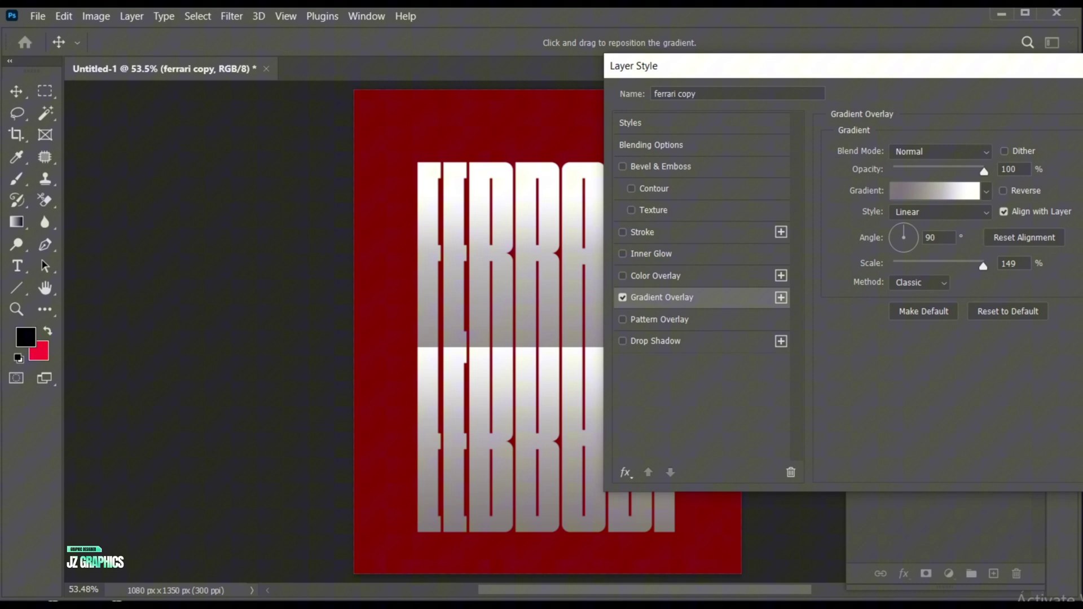
pyautogui.press('Return')
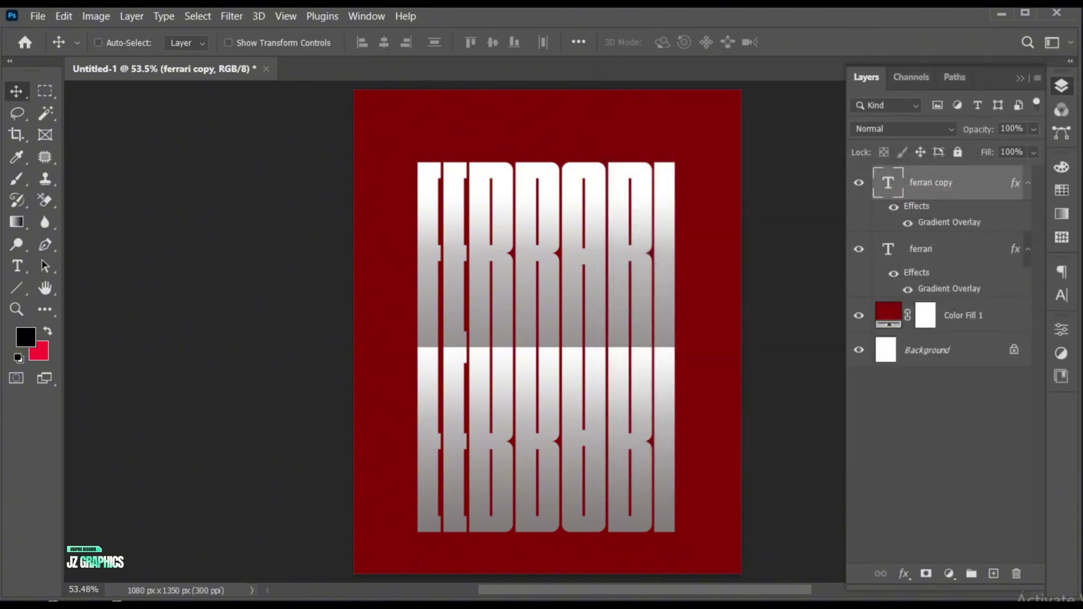
# - Convert the ferrari copy layer into a smart object and keep it selected
pyautogui.rightClick(922, 181)
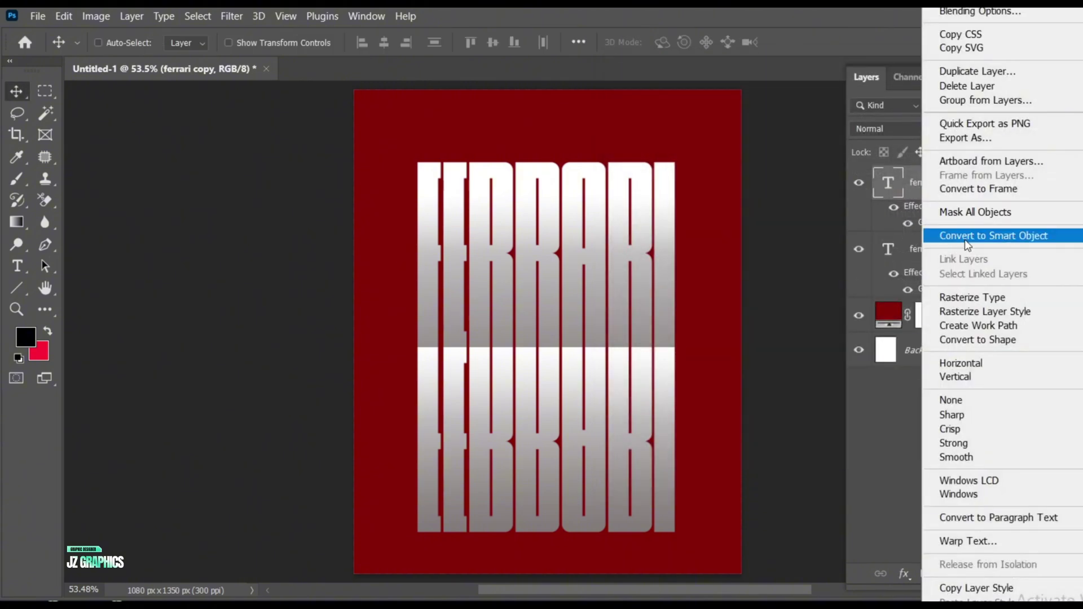
pyautogui.click(965, 239)
pyautogui.click(966, 243)
pyautogui.click(938, 188)
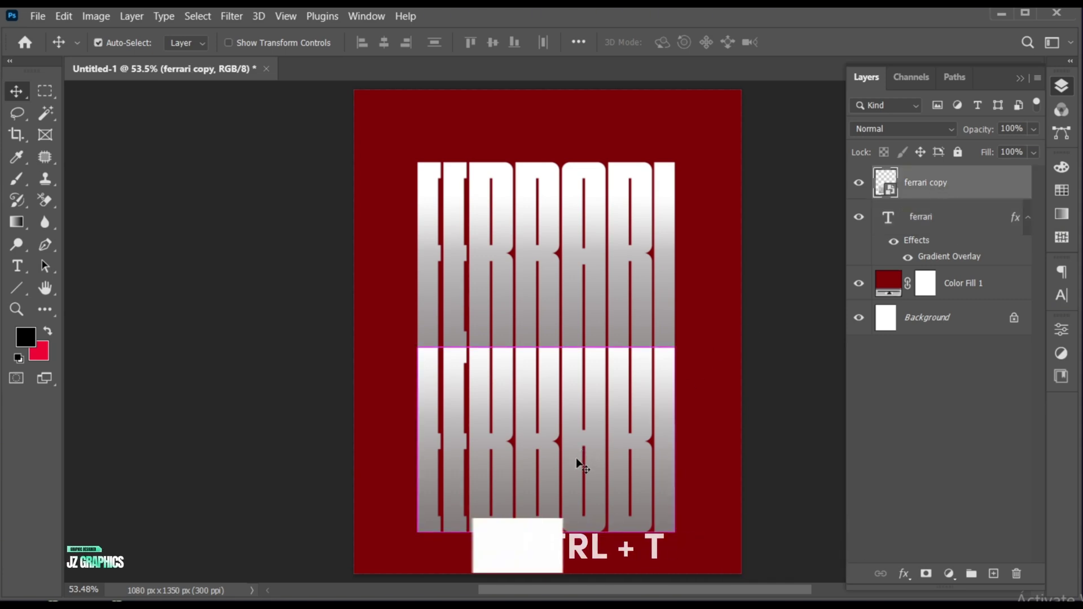
# - Apply a perspective transform widening the reflection's bottom into a floor
pyautogui.hotkey('ctrl', 't')
pyautogui.rightClick(573, 481)
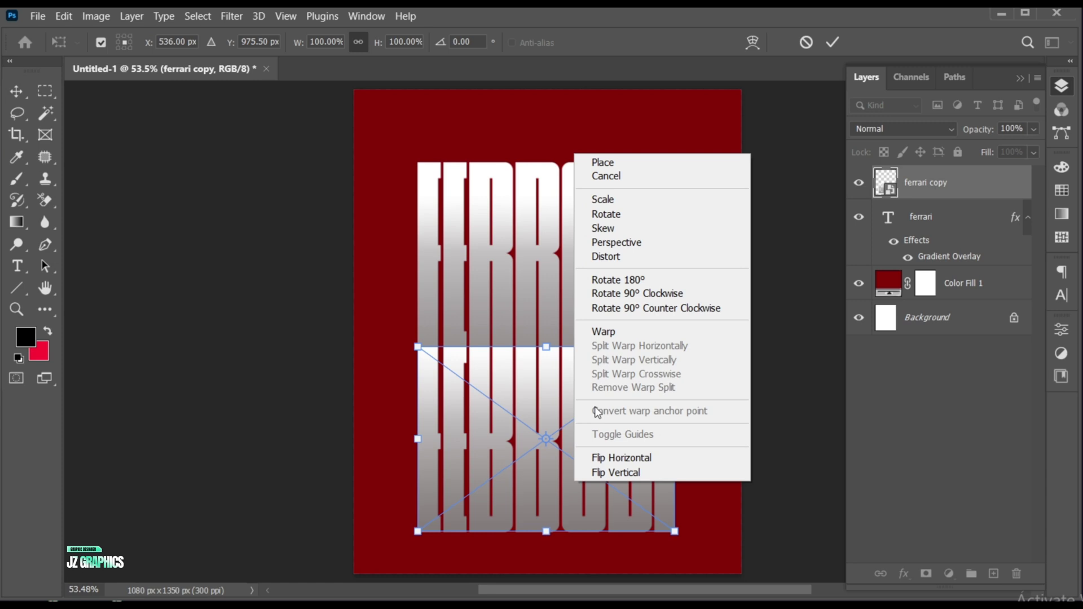
pyautogui.click(635, 242)
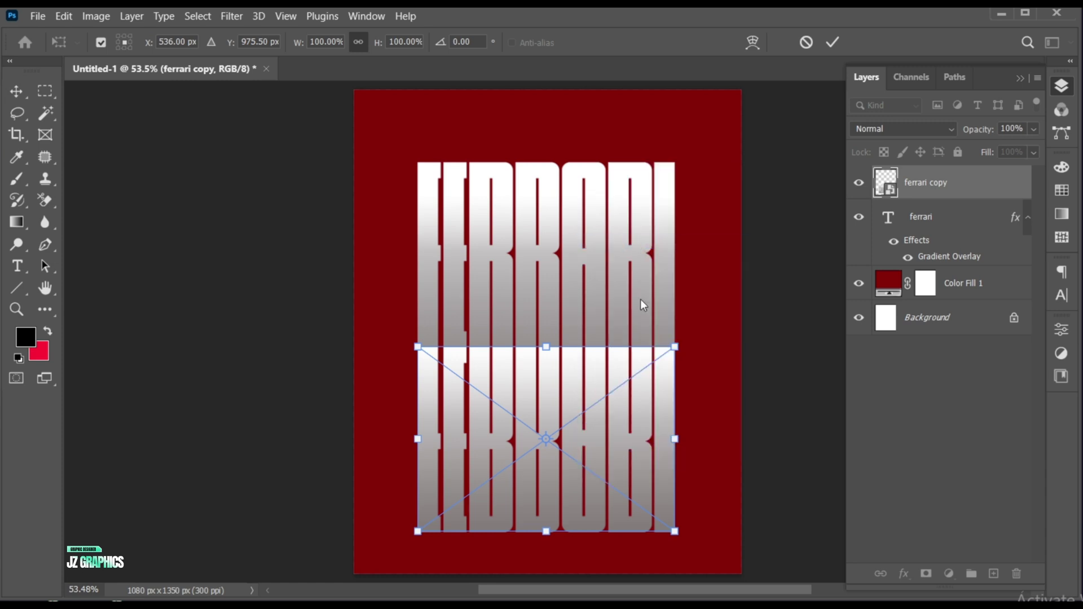
pyautogui.moveTo(676, 532); pyautogui.dragTo(941, 449)
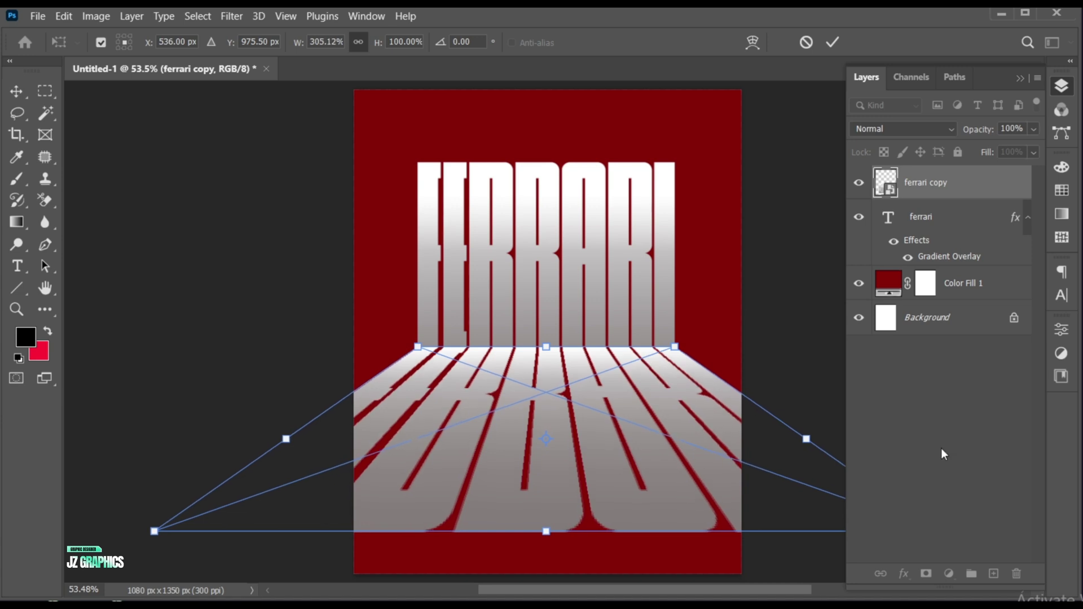
pyautogui.click(833, 43)
# - Distort the reflection to pull its bottom edge up to about 78% height
pyautogui.hotkey('ctrl', 't')
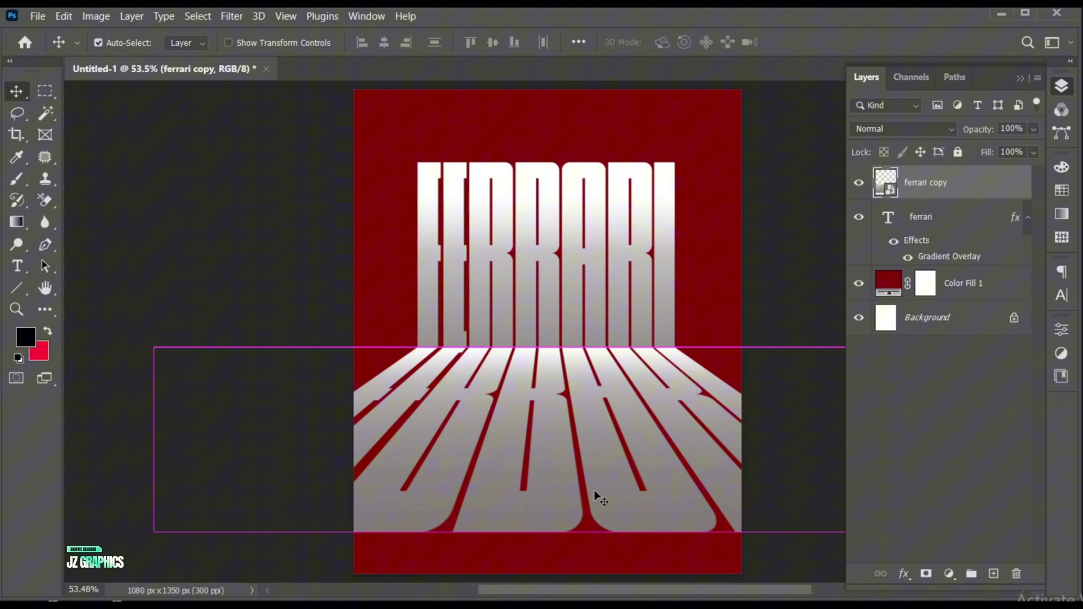
pyautogui.rightClick(580, 528)
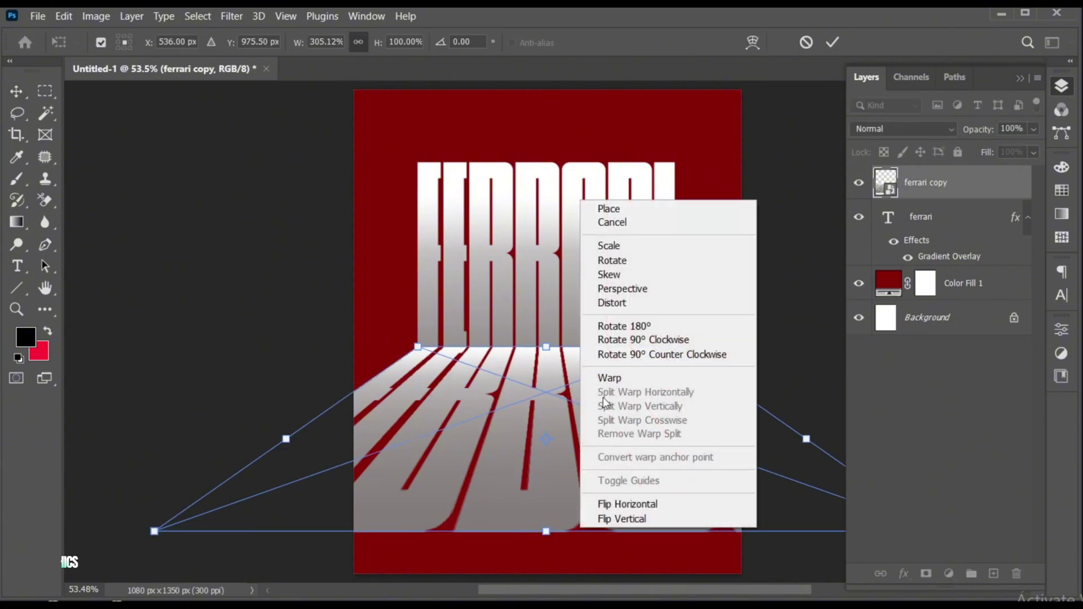
pyautogui.click(619, 306)
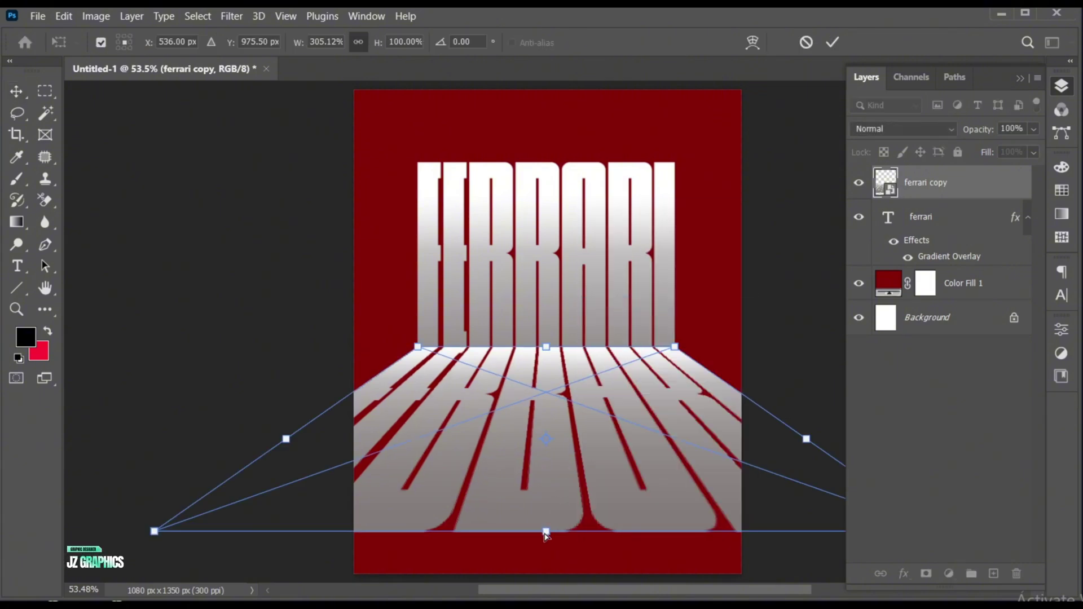
pyautogui.moveTo(544, 535); pyautogui.dragTo(546, 491)
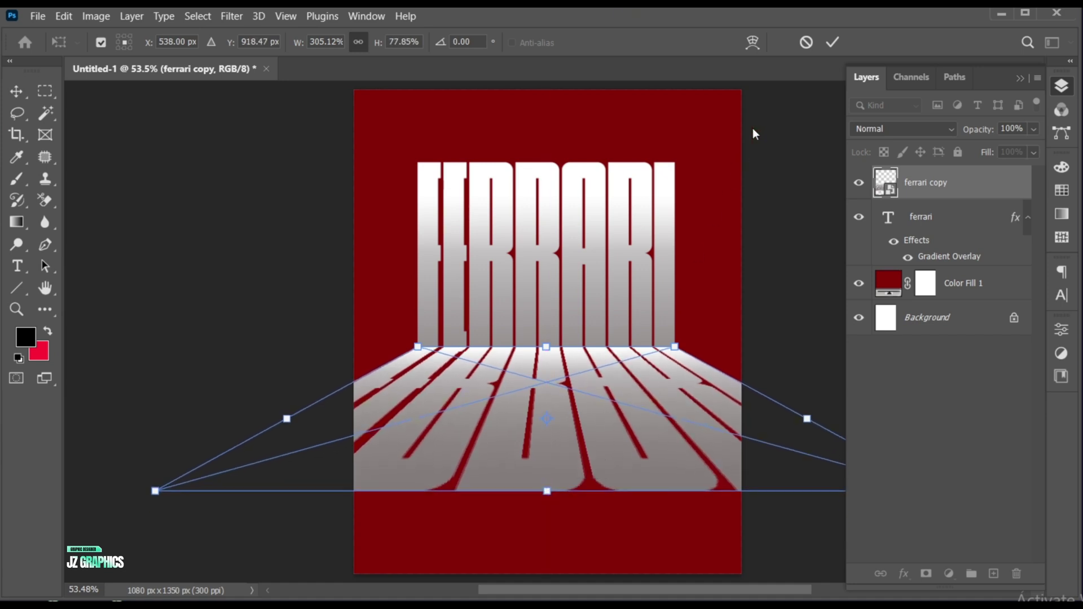
pyautogui.click(832, 43)
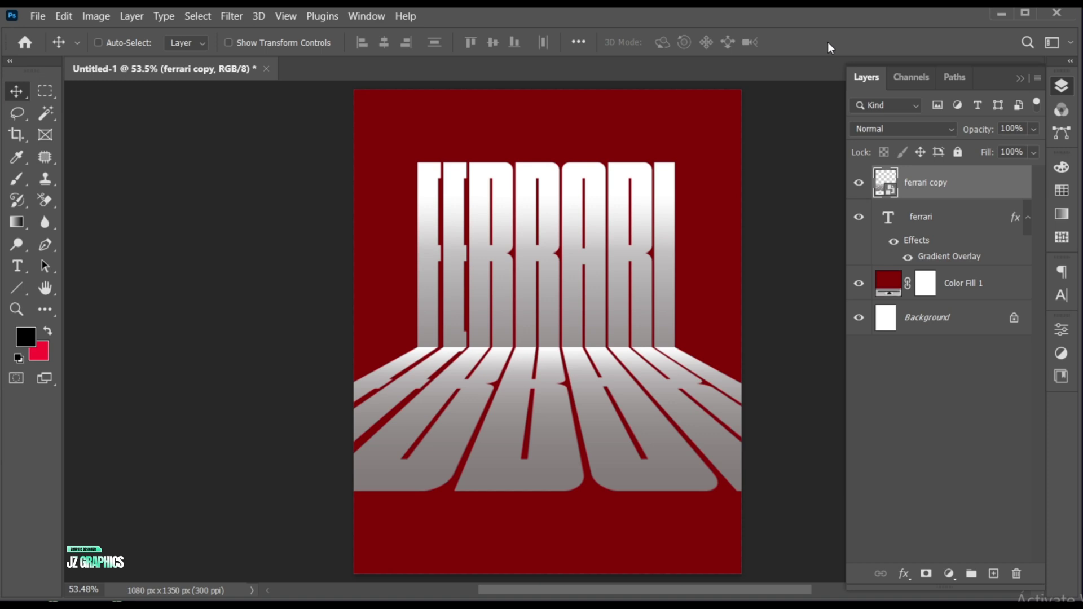
# - Duplicate the floor lettering, flip the copy vertically, and move it below the first
pyautogui.press('ctrl')
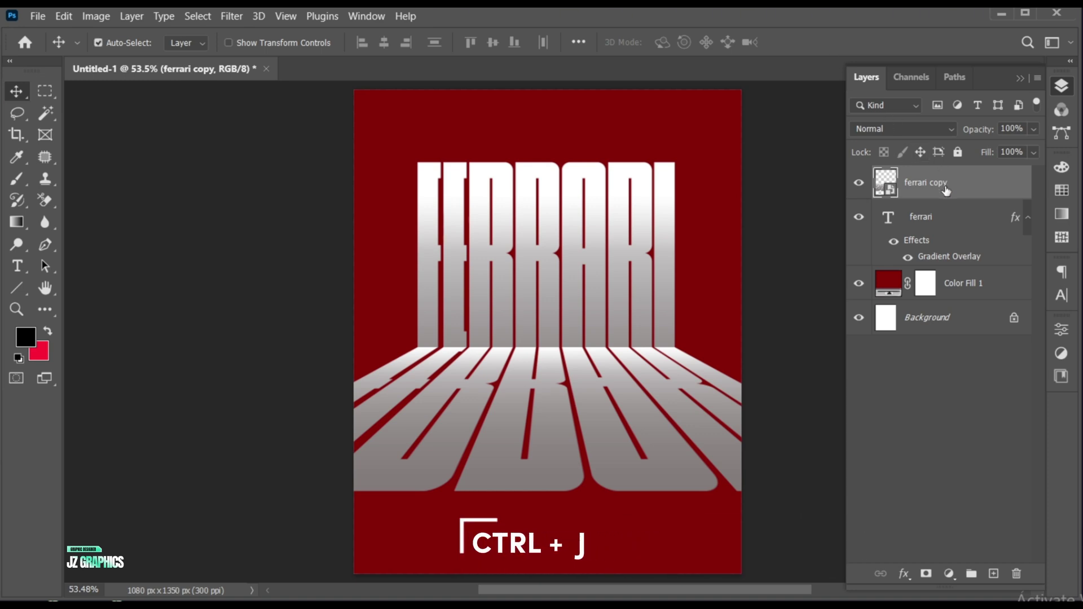
pyautogui.hotkey('ctrl', 'j')
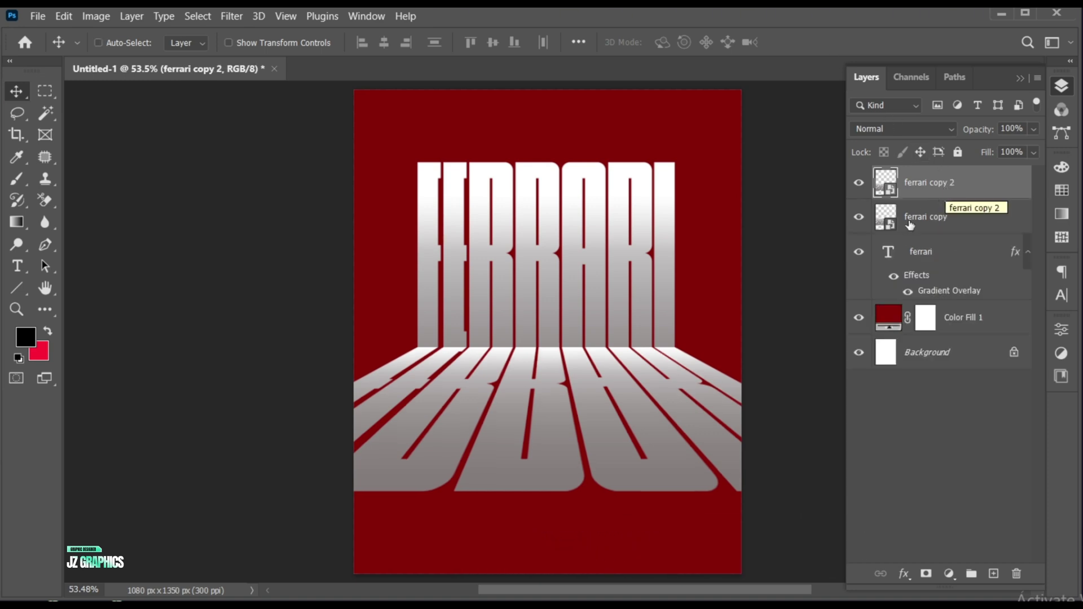
pyautogui.hotkey('ctrl', 't')
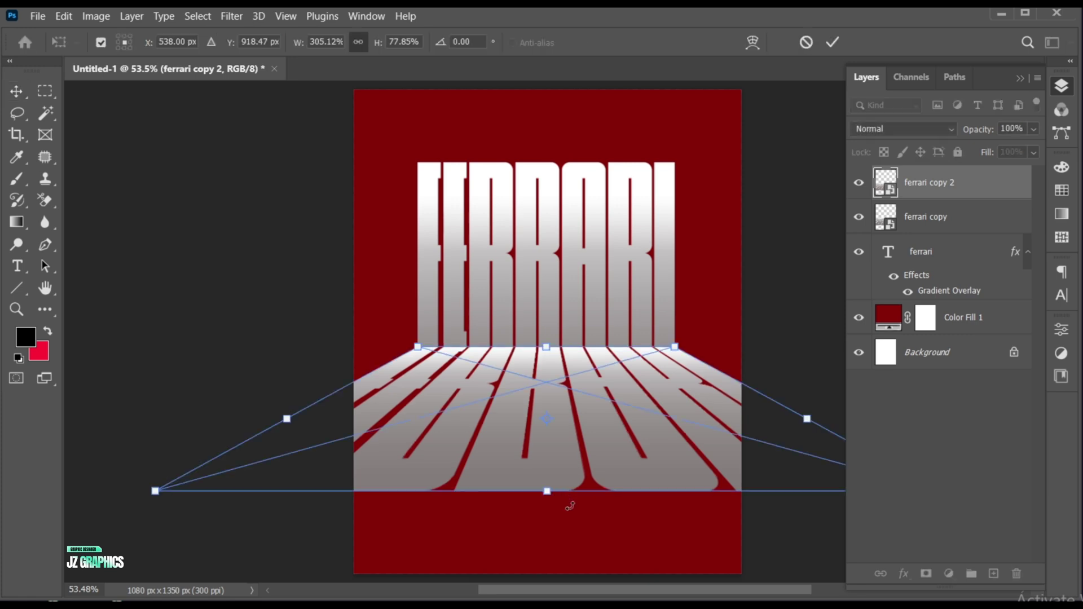
pyautogui.rightClick(570, 505)
pyautogui.click(610, 496)
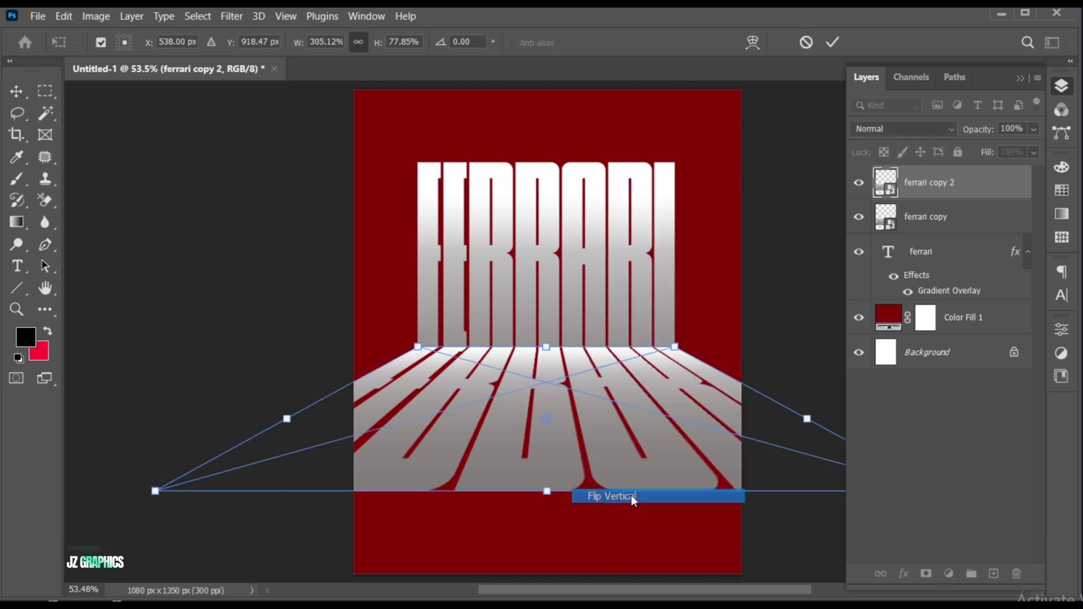
pyautogui.moveTo(615, 356); pyautogui.dragTo(608, 500)
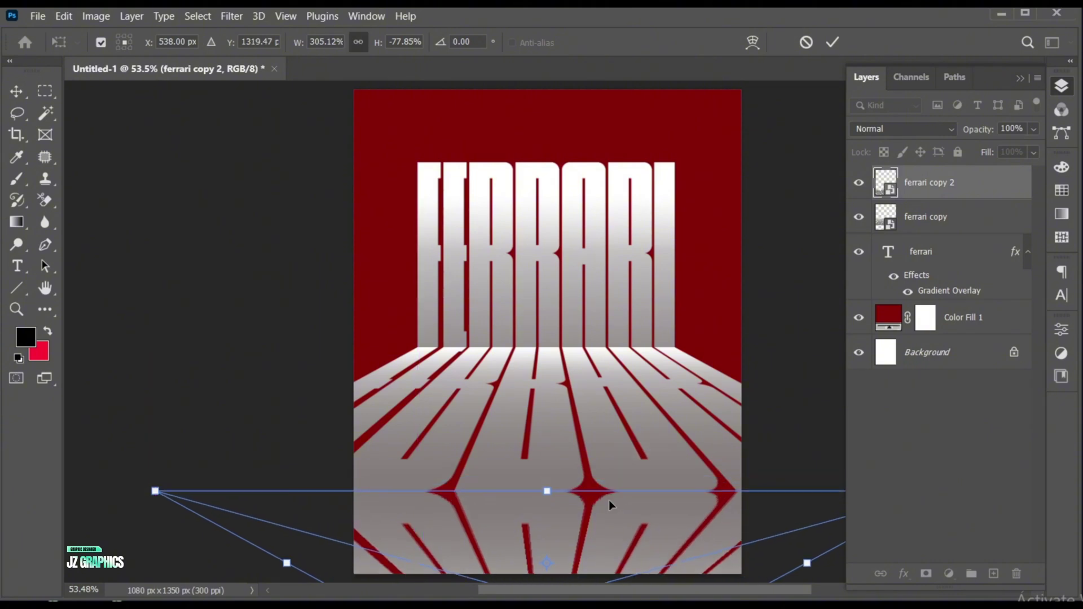
pyautogui.press('Return')
# - Nudge ferrari copy 2 up to close the seam and widen its bottom in perspective
pyautogui.press('z')
pyautogui.moveTo(609, 500); pyautogui.dragTo(584, 391)
pyautogui.press('v')
pyautogui.press('Up')
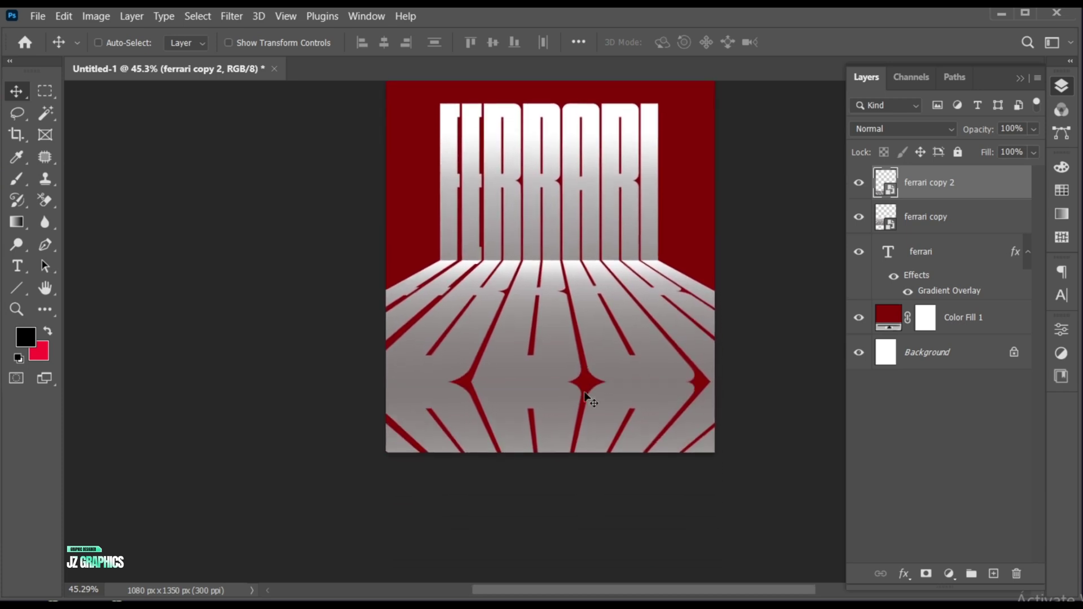
pyautogui.hotkey('ctrl', 't')
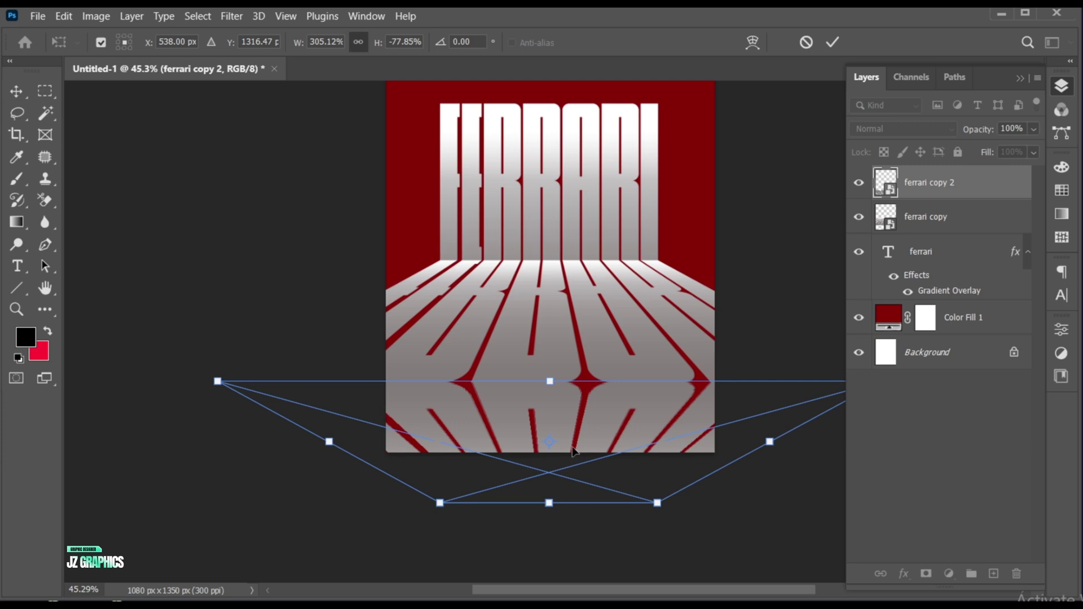
pyautogui.rightClick(573, 451)
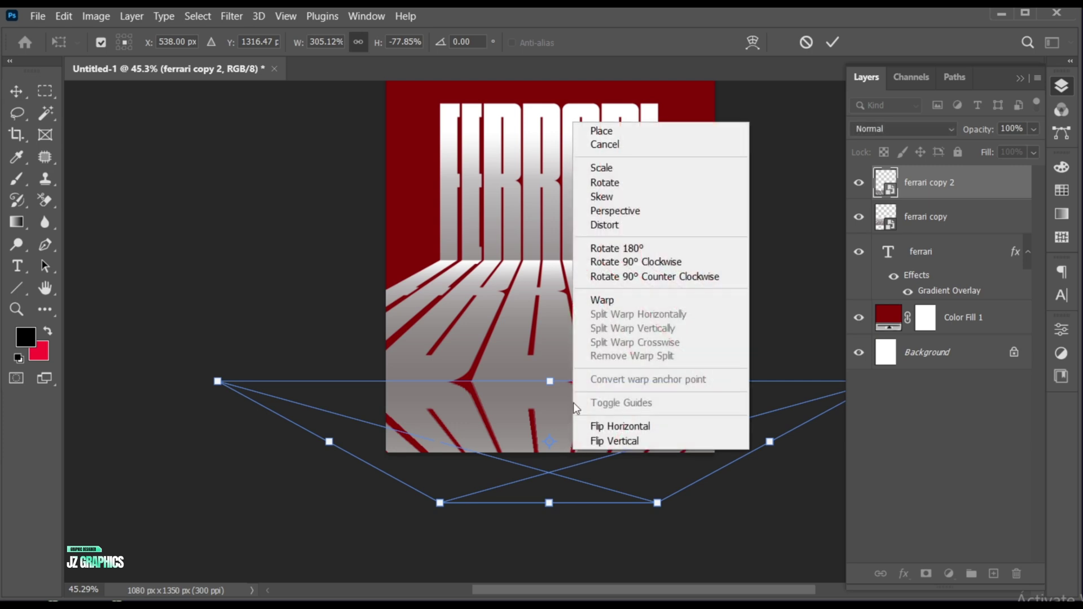
pyautogui.click(606, 211)
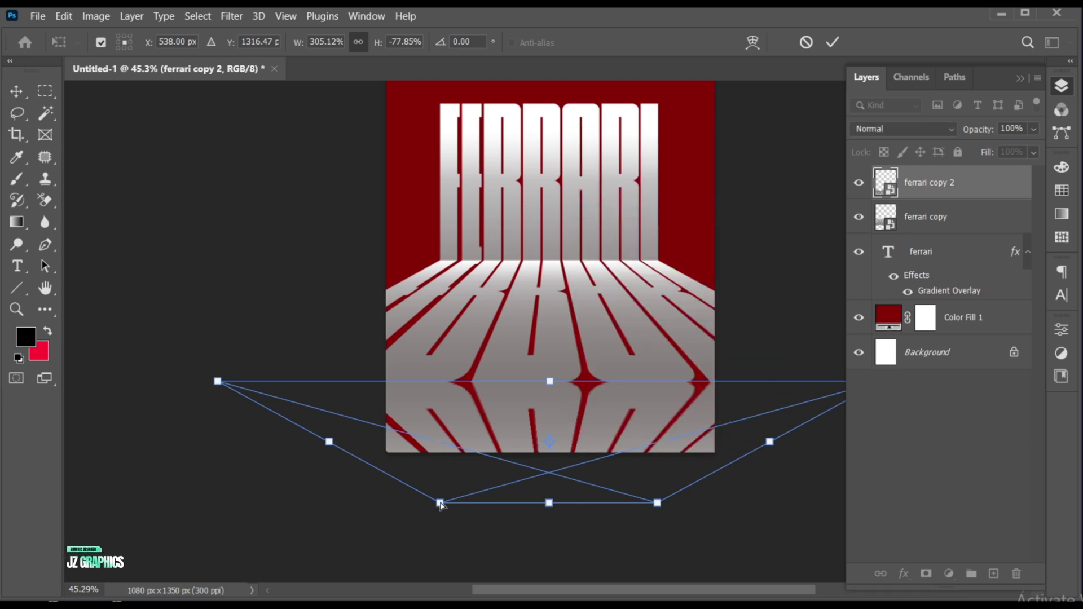
pyautogui.moveTo(440, 504); pyautogui.dragTo(216, 494)
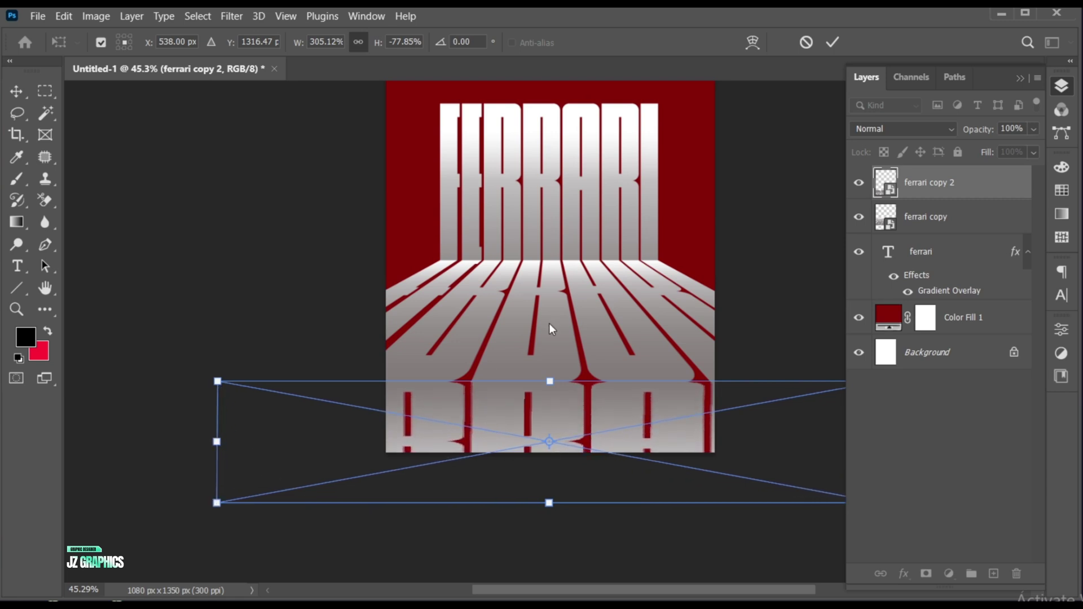
pyautogui.click(833, 41)
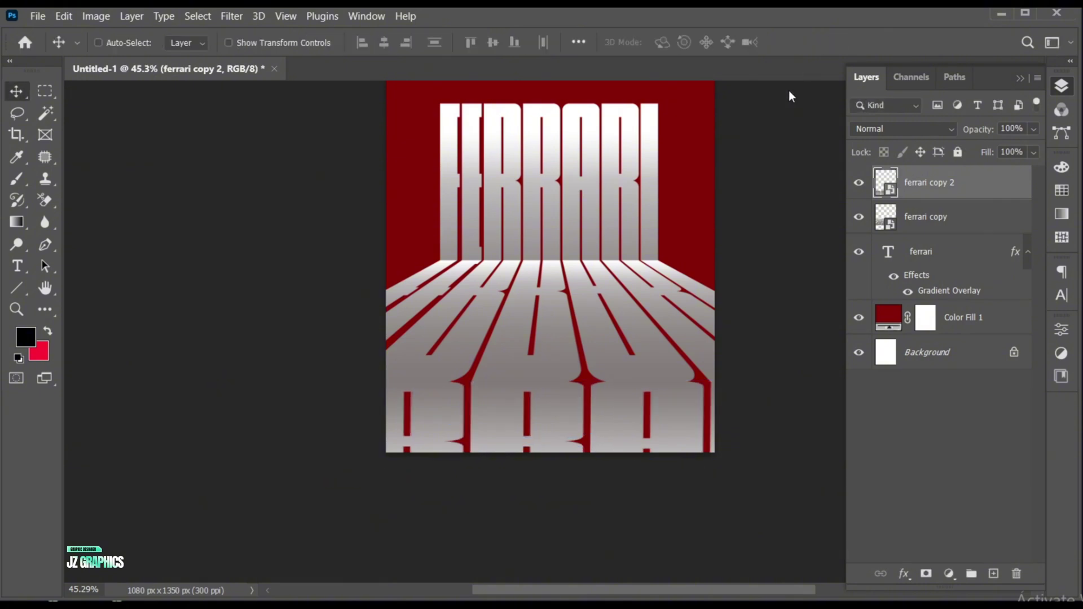
# - Add an empty Layer 1 above ferrari copy 2 and make it a clipping mask
pyautogui.scroll(1, 677, 361)
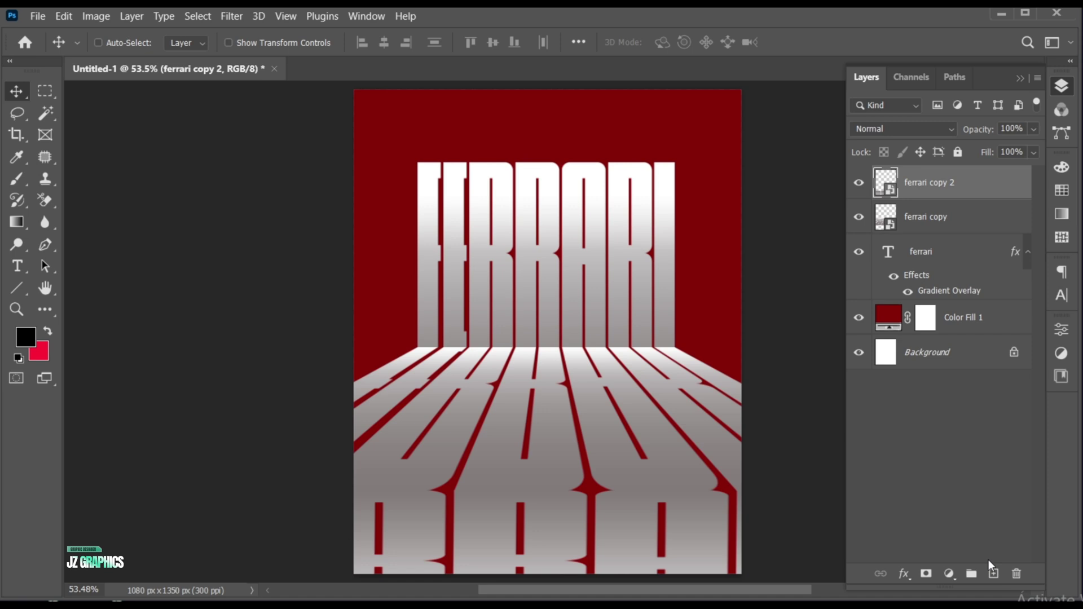
pyautogui.click(993, 573)
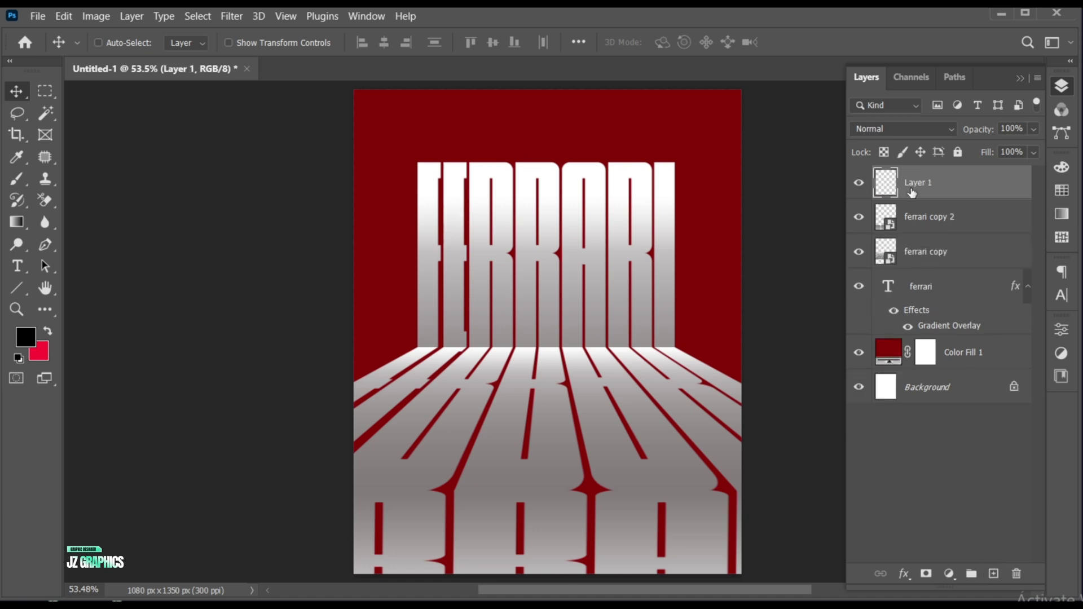
pyautogui.rightClick(931, 183)
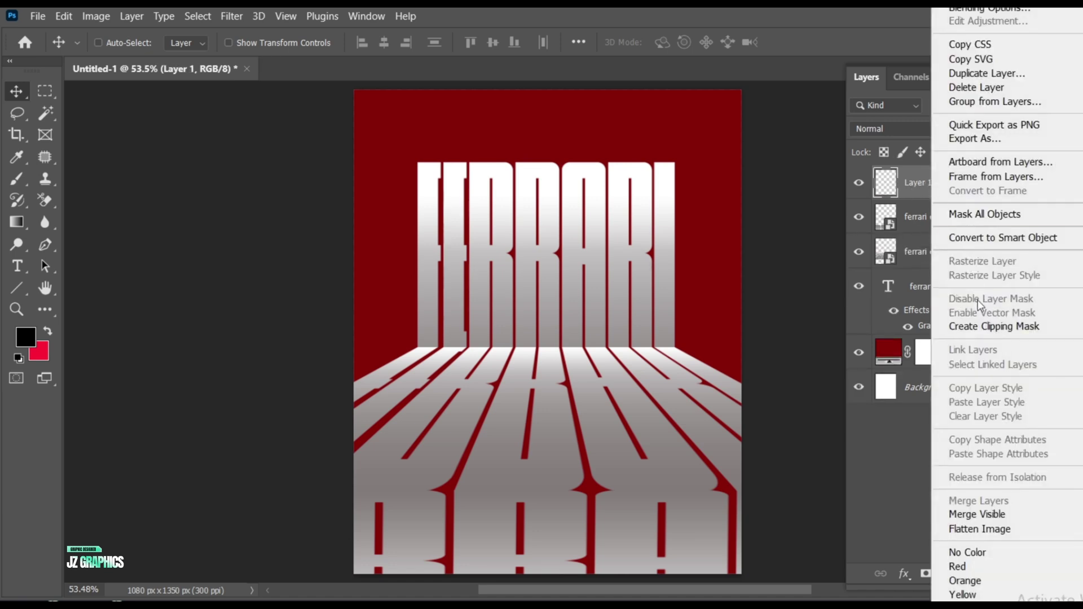
pyautogui.click(986, 329)
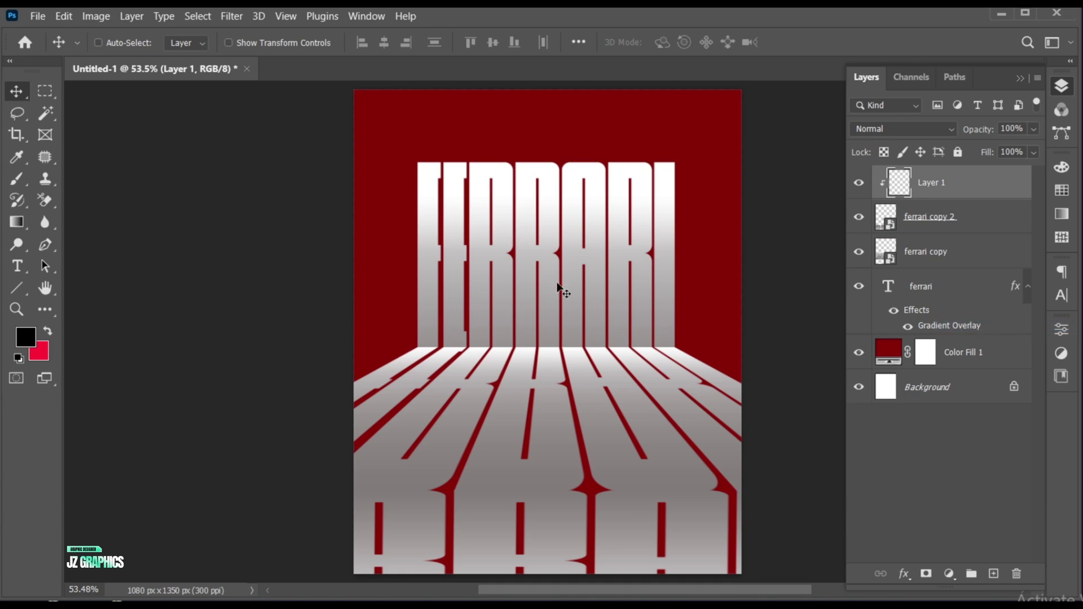
# - Shade the lower mirrored lettering with a vertical Basics dark-to-light gradient clipped to ferrari copy 2
pyautogui.click(17, 222)
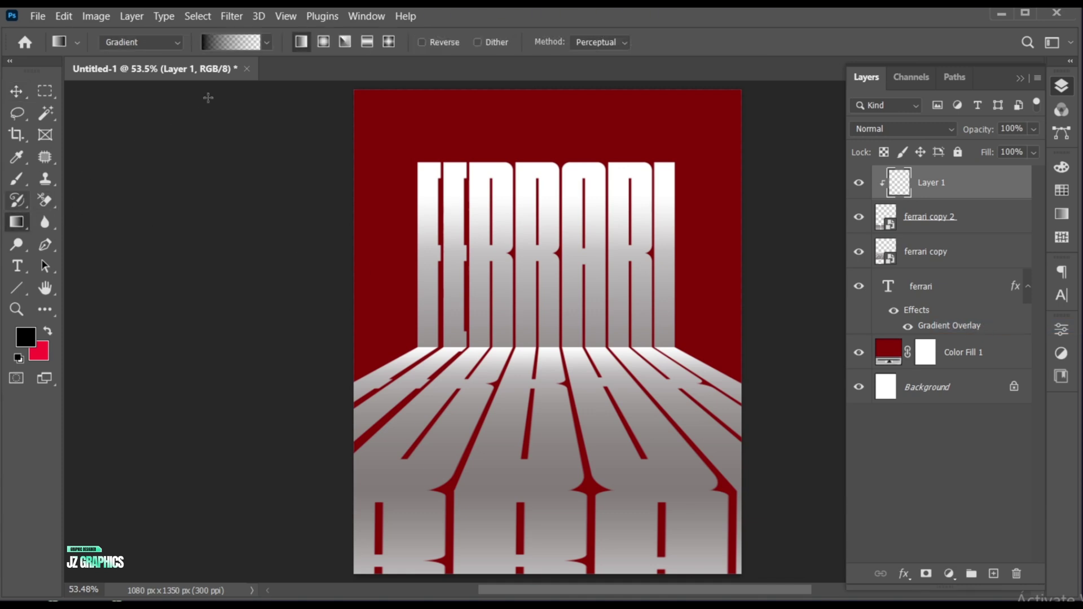
pyautogui.click(266, 42)
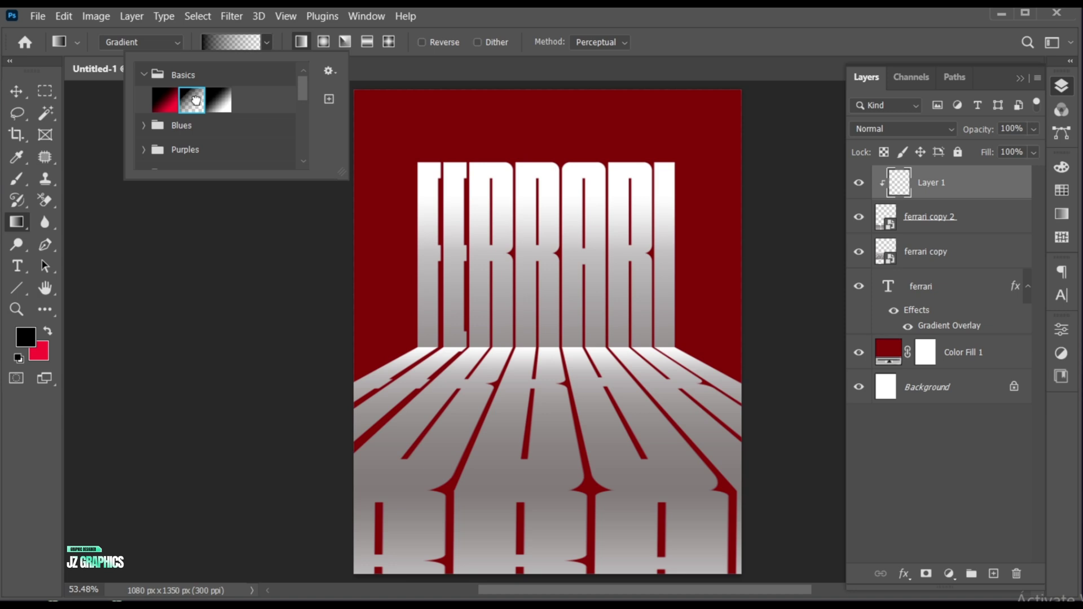
pyautogui.click(267, 42)
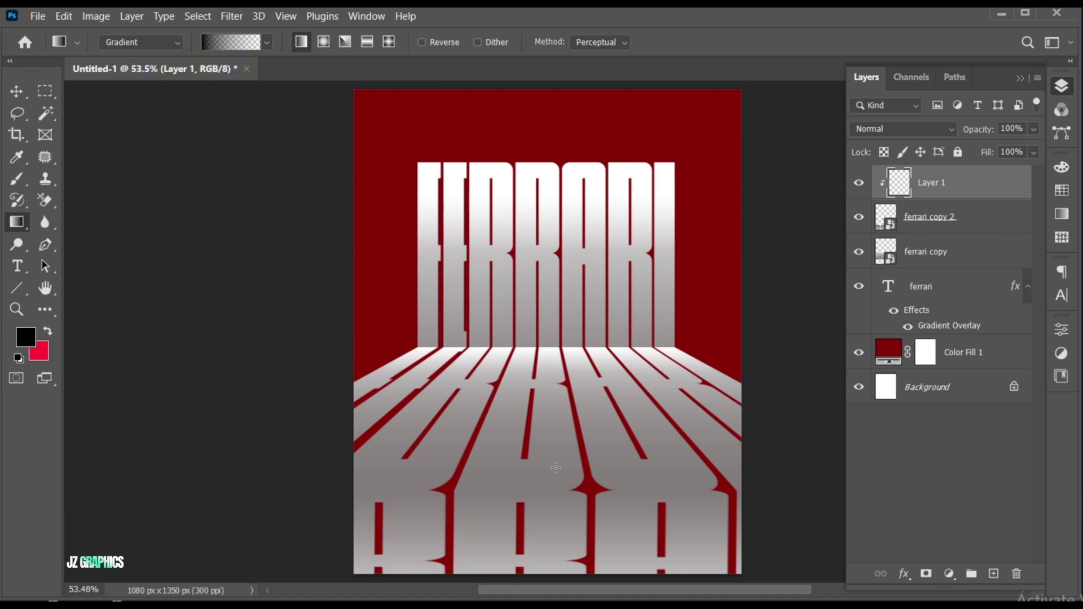
pyautogui.moveTo(556, 439); pyautogui.dragTo(554, 572)
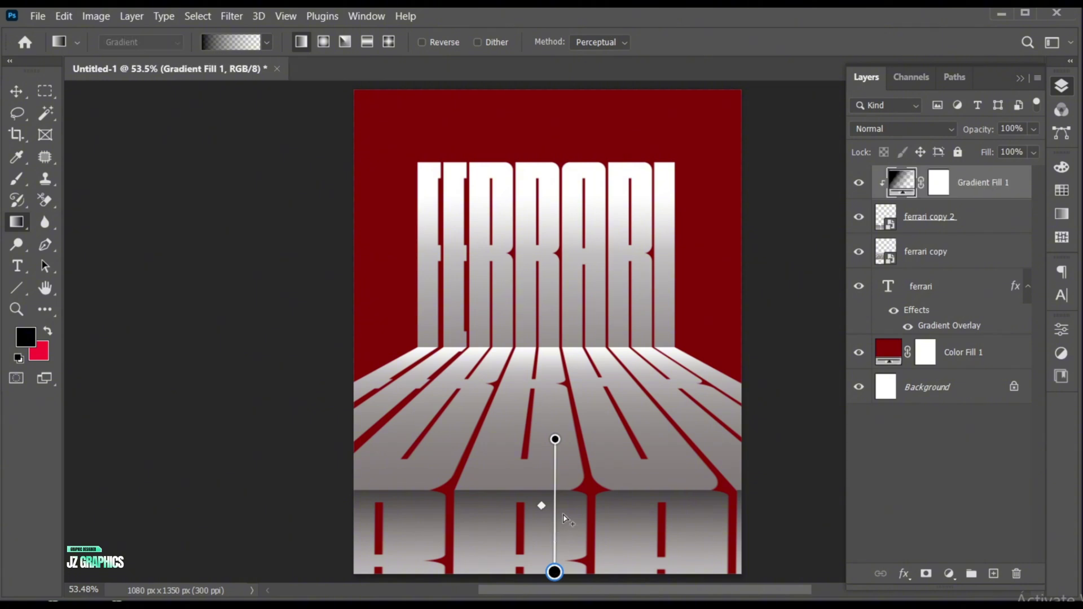
pyautogui.press('v')
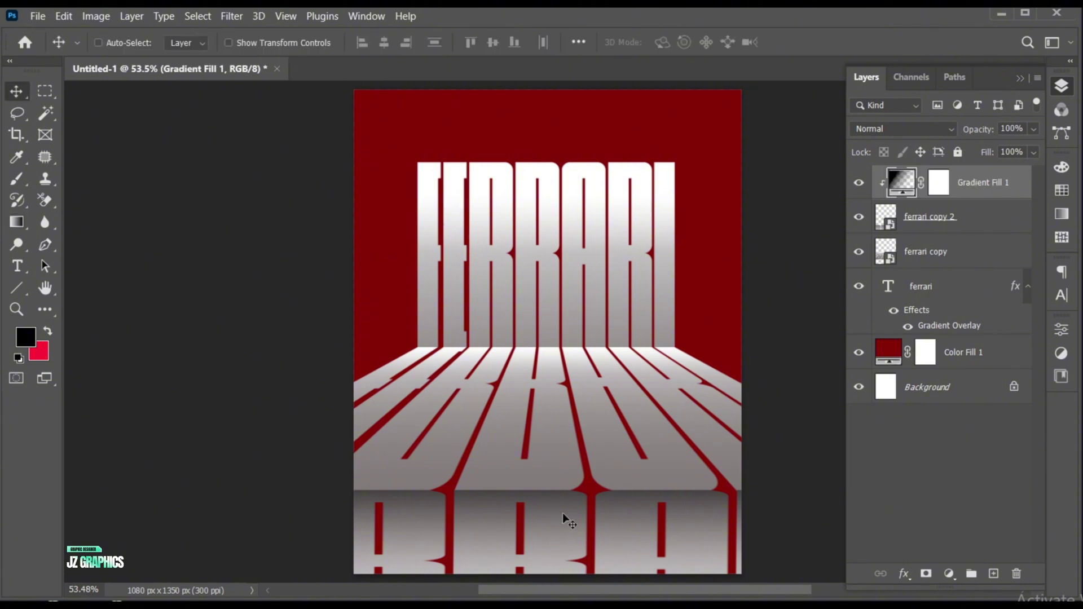
# - Place the red car image kindpng_203046.png into the poster as an embedded layer
pyautogui.click(37, 16)
pyautogui.click(133, 334)
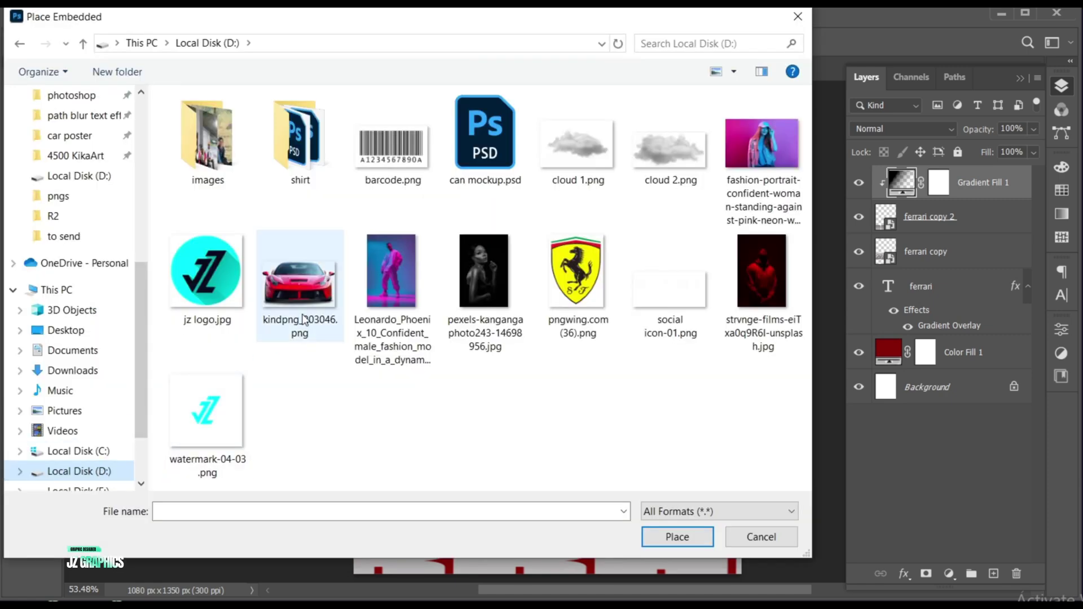
pyautogui.click(299, 281)
pyautogui.click(664, 532)
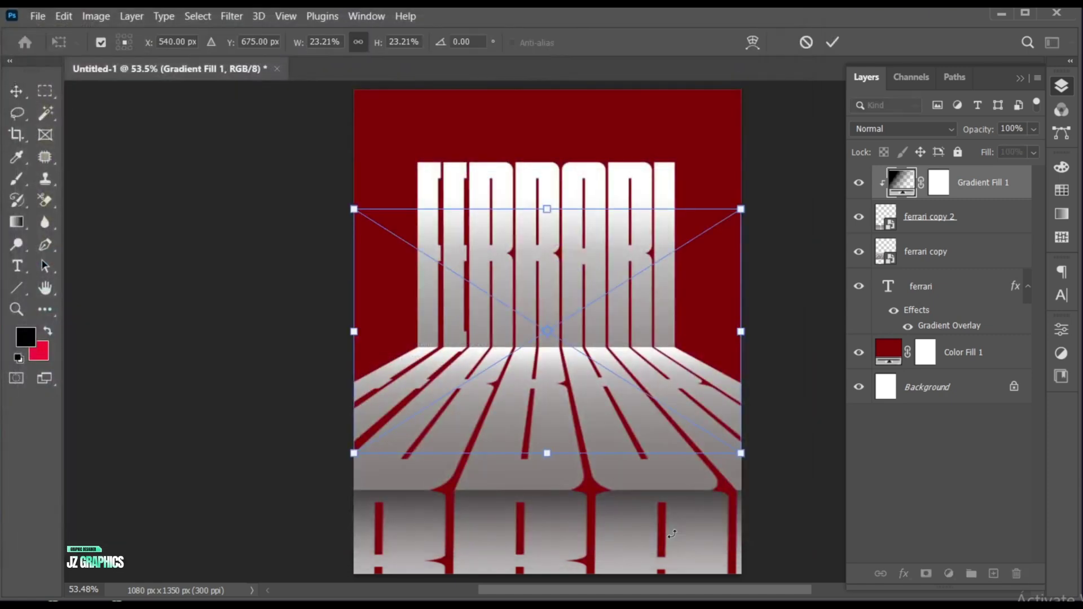
# - Scale the car to about 19.7% and centre it low over the floor lettering
pyautogui.moveTo(593, 297); pyautogui.dragTo(592, 326)
pyautogui.moveTo(745, 228); pyautogui.dragTo(713, 255)
pyautogui.moveTo(548, 325); pyautogui.dragTo(547, 338)
pyautogui.click(834, 43)
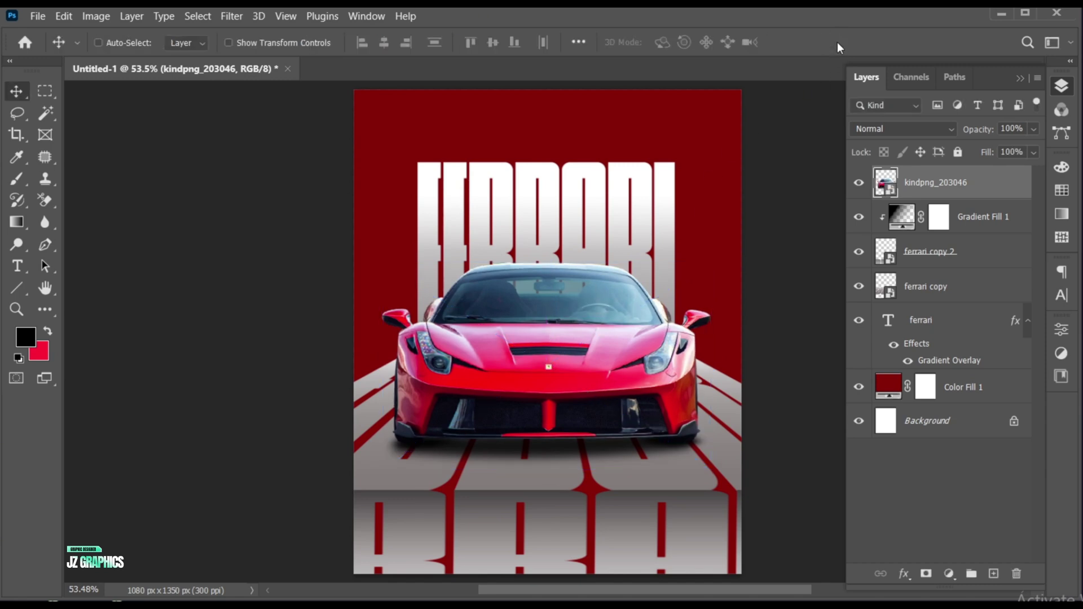
pyautogui.moveTo(587, 332); pyautogui.dragTo(587, 342)
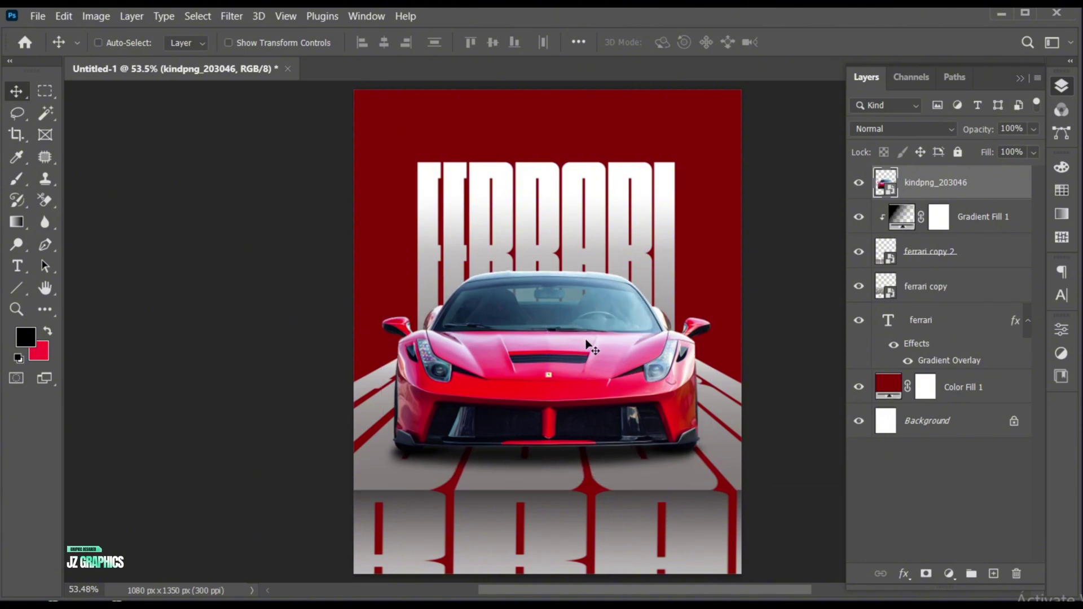
# - Add a white JZ GRAPHICS text layer near the top of the poster
pyautogui.click(33, 265)
pyautogui.click(419, 117)
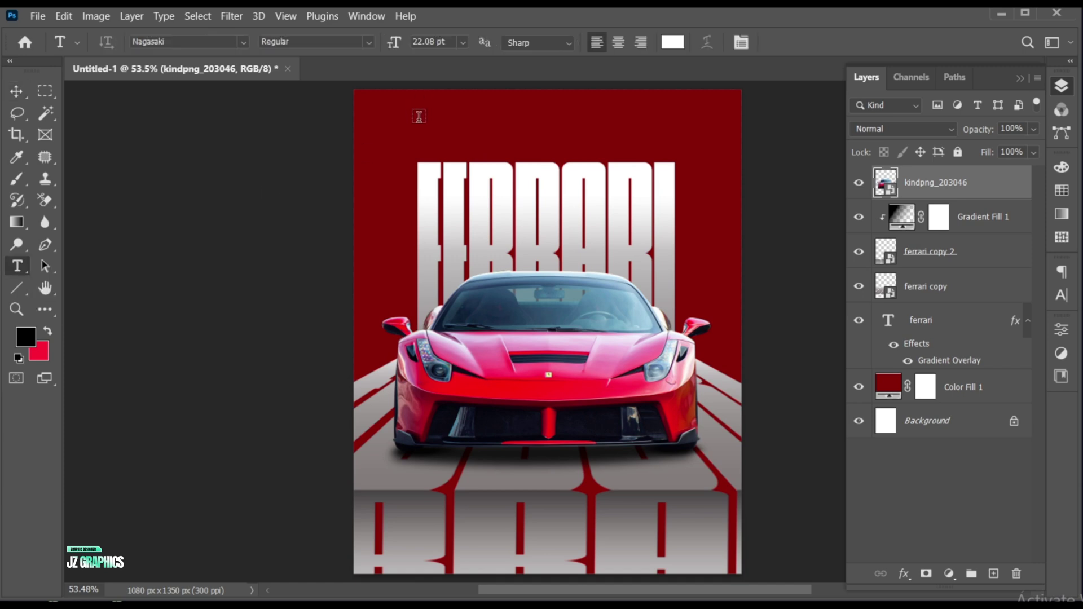
pyautogui.click(419, 113)
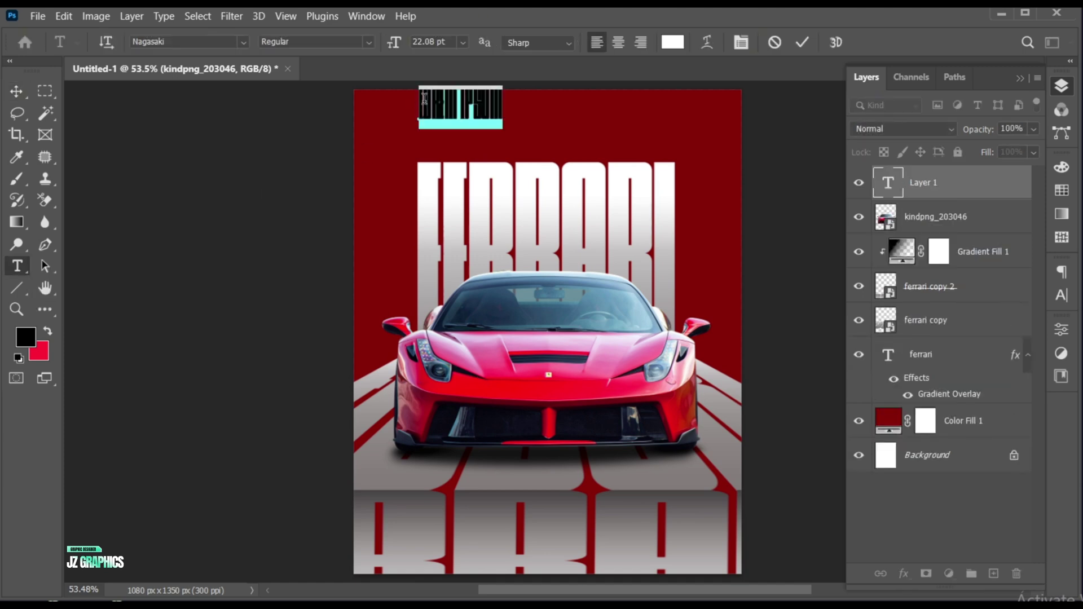
pyautogui.write('JZ GRAPHIC')
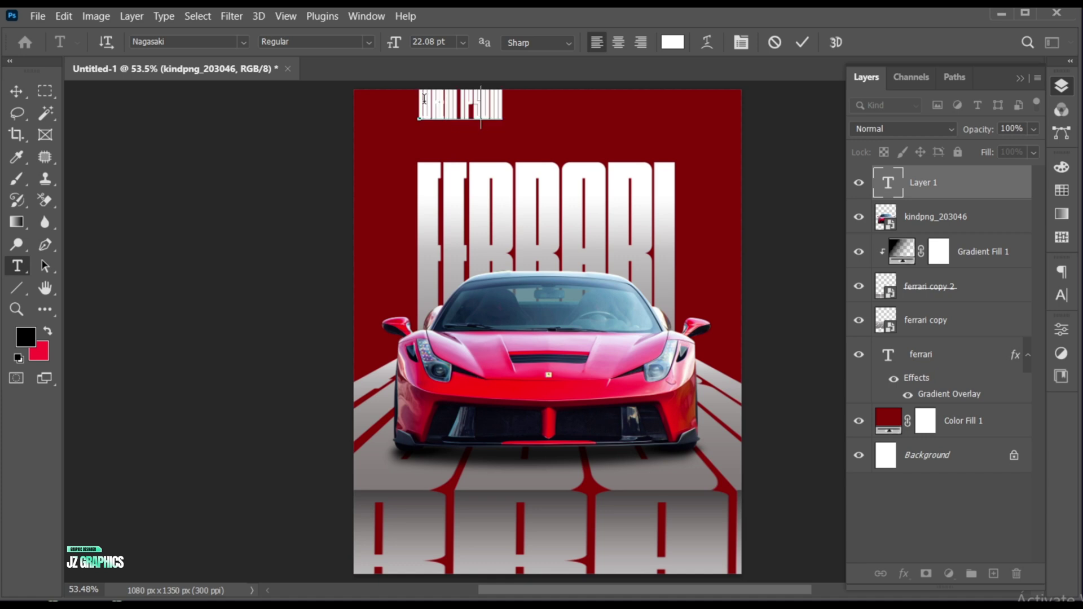
pyautogui.write('S')
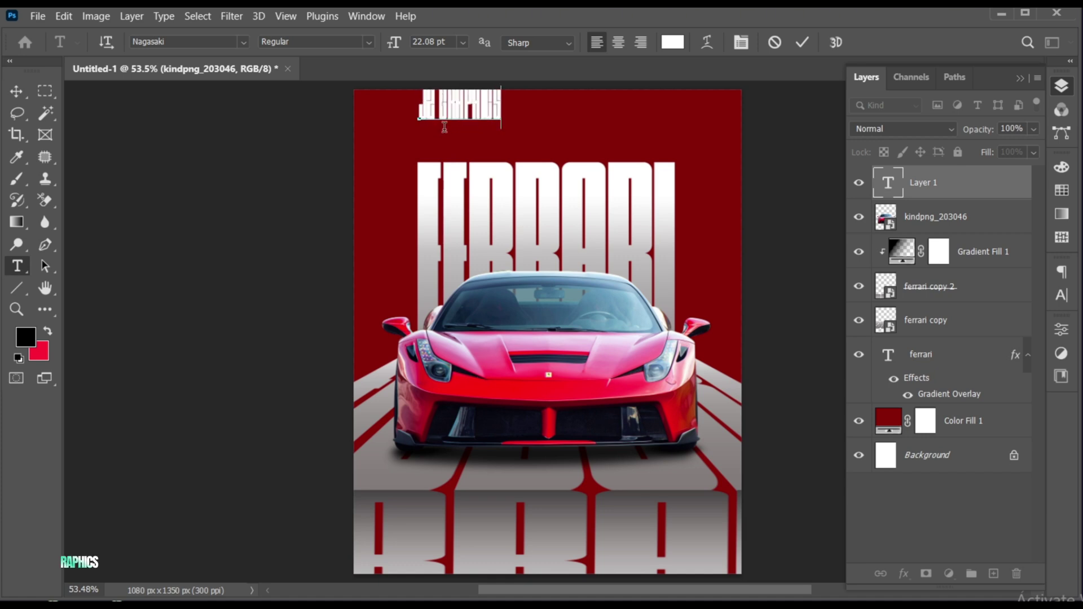
# - Set the JZ GRAPHICS text font to Humane Semi Bold
pyautogui.hotkey('ctrl', 'a')
pyautogui.click(206, 42)
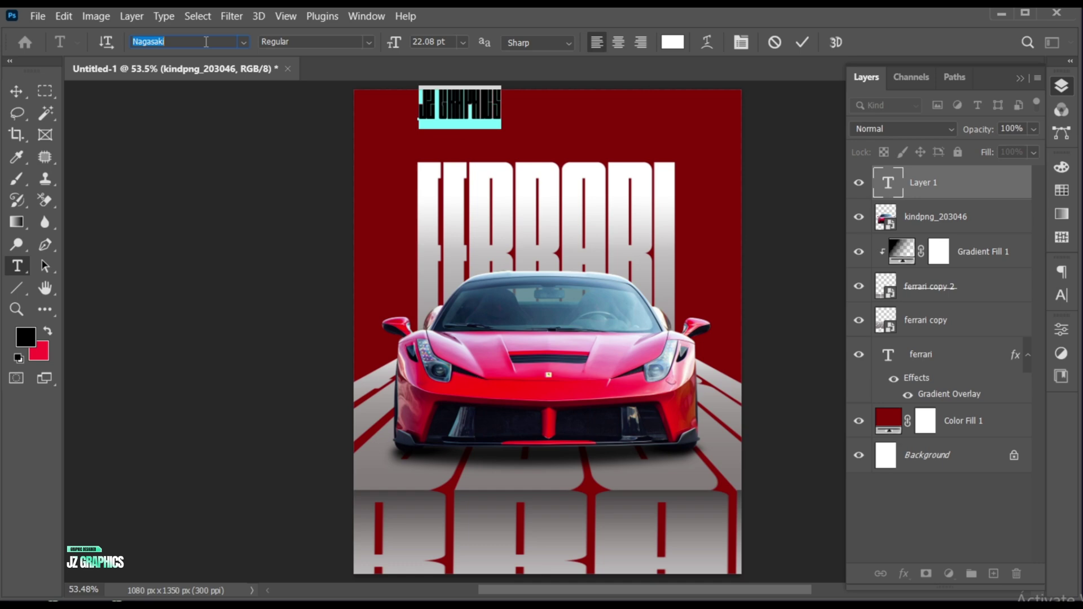
pyautogui.write('humane')
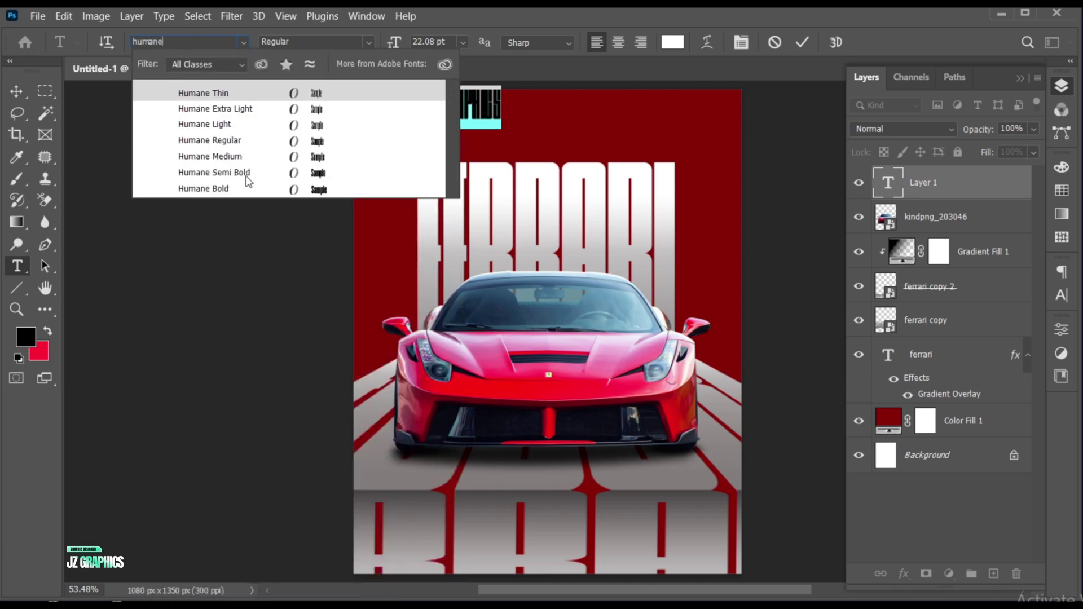
pyautogui.click(247, 174)
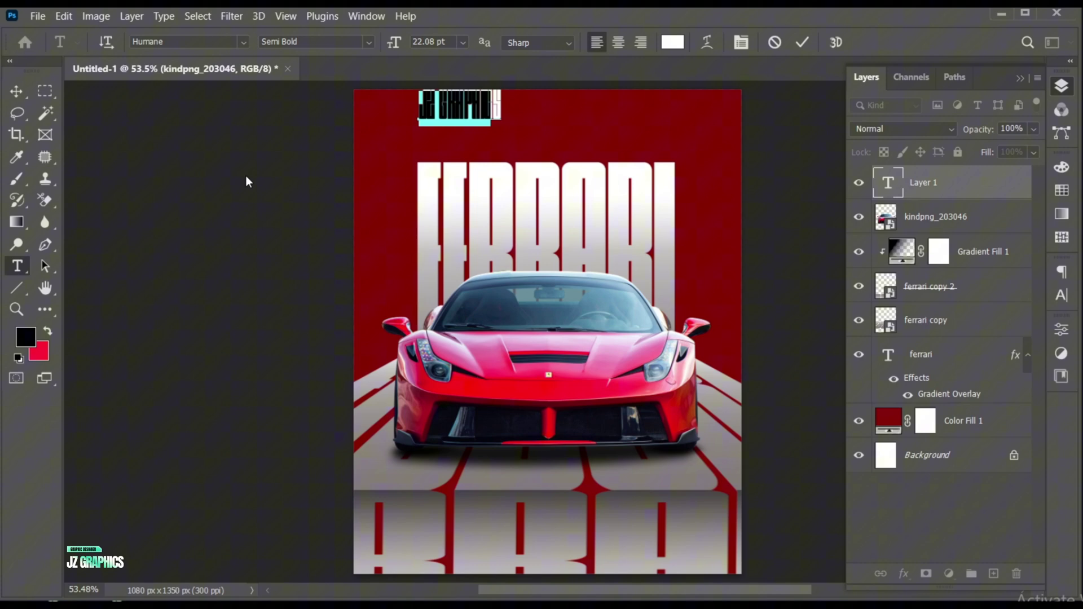
pyautogui.click(804, 42)
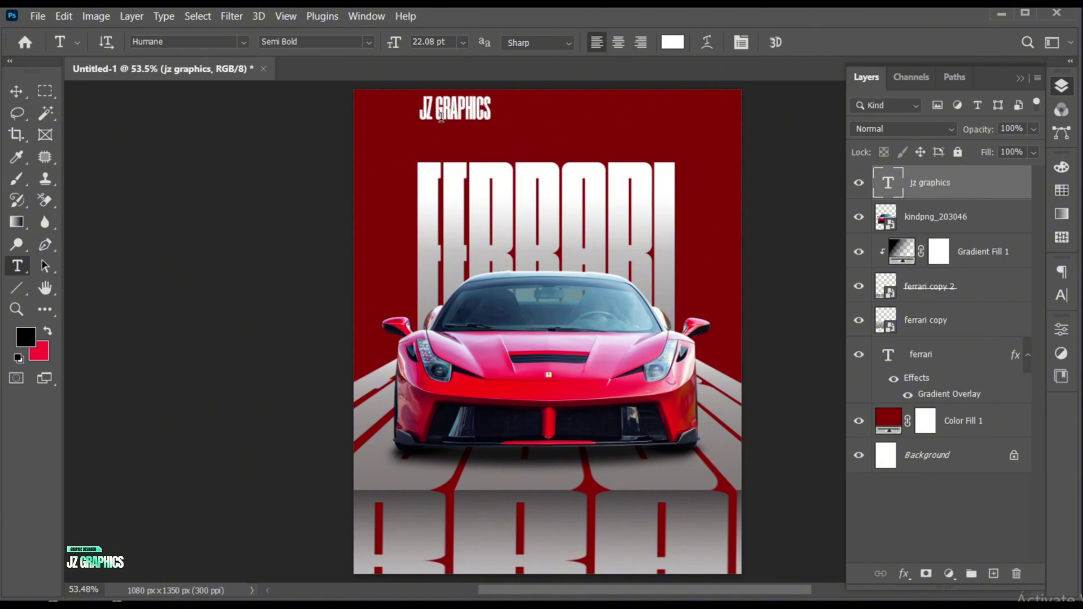
# - Scale the JZ GRAPHICS text down to about 77% in the top-left corner
pyautogui.press('v')
pyautogui.hotkey('ctrl', 't')
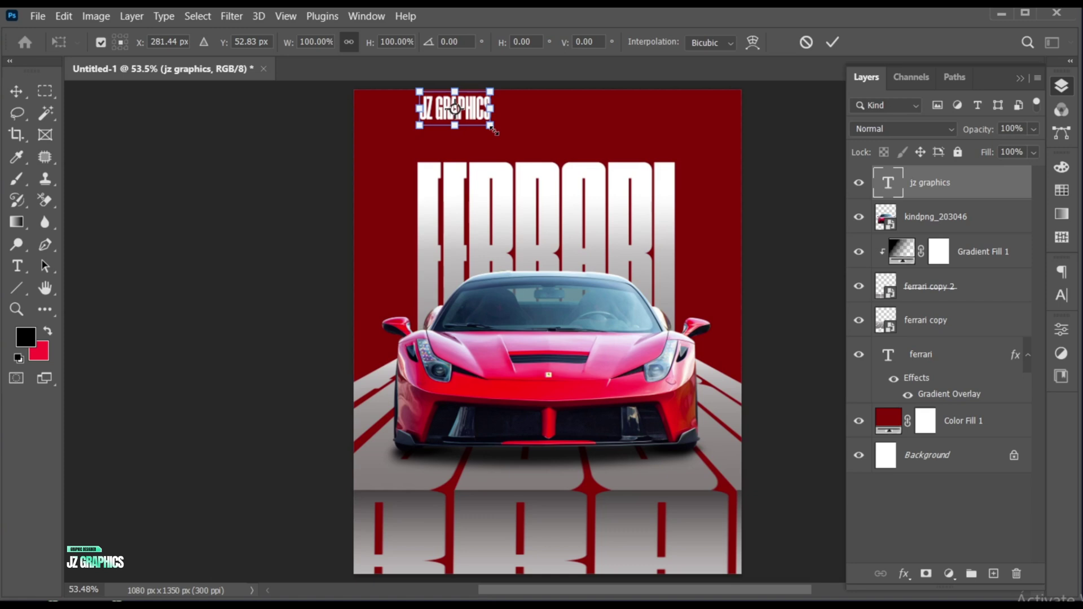
pyautogui.moveTo(495, 129); pyautogui.dragTo(411, 124)
pyautogui.press('Return')
# - Set the JZ GRAPHICS letter tracking to 50
pyautogui.press('F7')
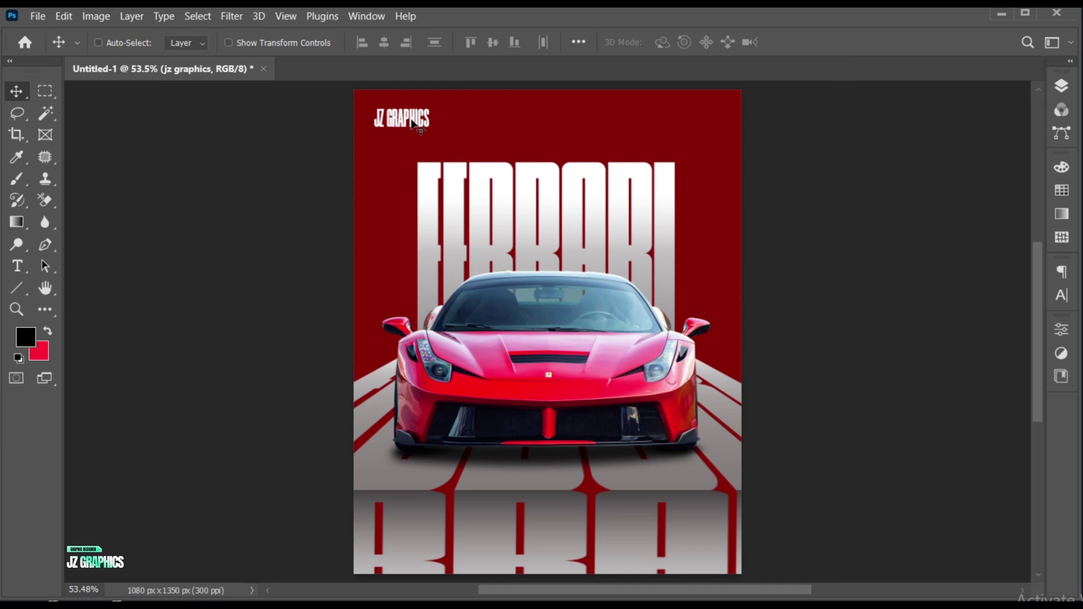
pyautogui.doubleClick(412, 120)
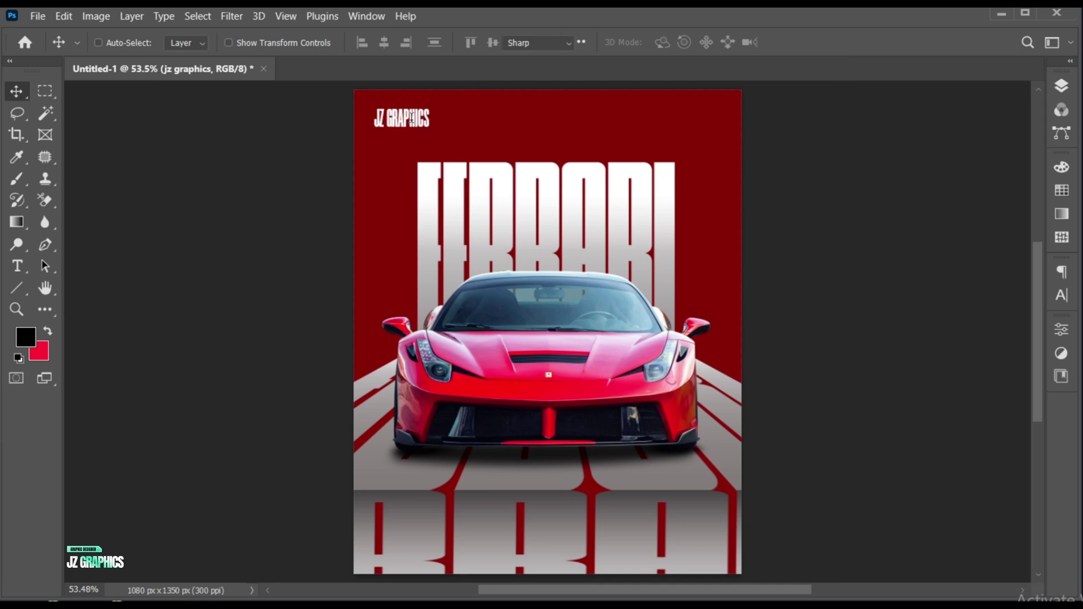
pyautogui.click(1059, 299)
pyautogui.click(971, 332)
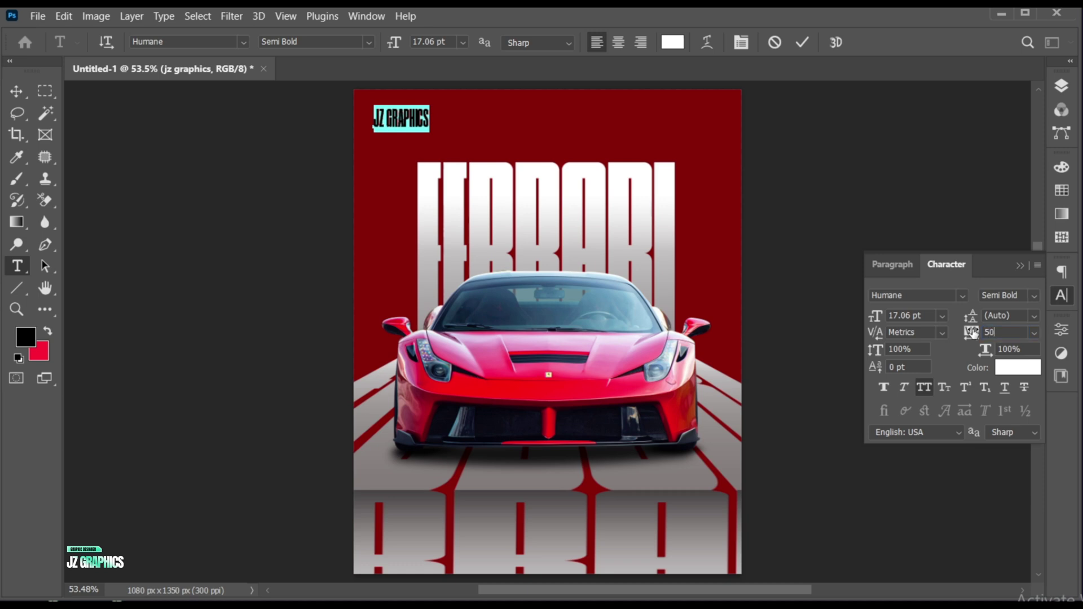
pyautogui.write('50')
pyautogui.press('Return')
pyautogui.click(1019, 265)
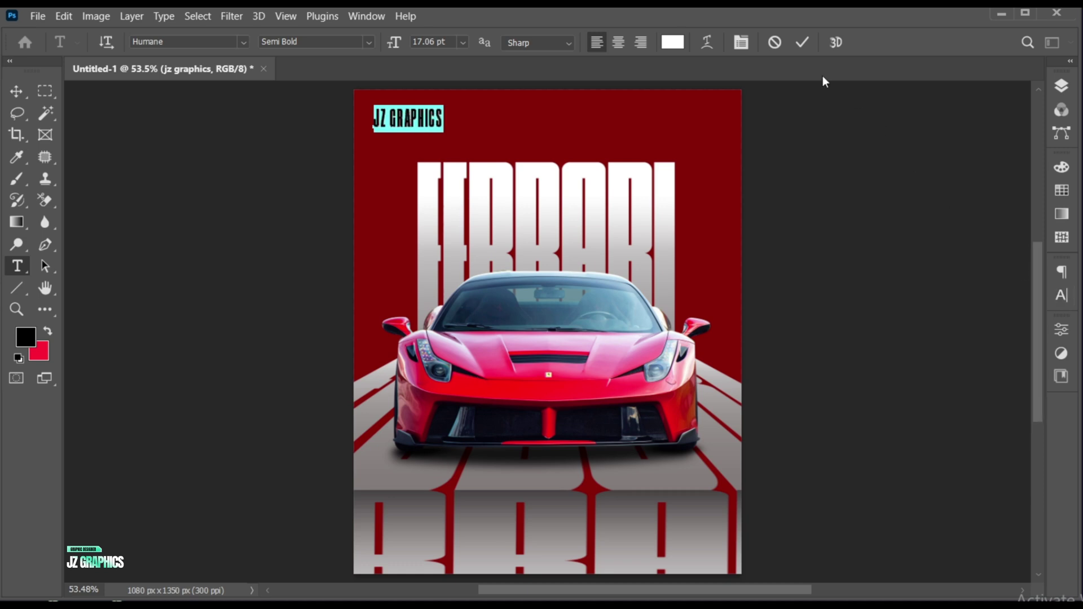
pyautogui.click(801, 42)
# - Shrink the JZ GRAPHICS text slightly in the top-left corner
pyautogui.press('v')
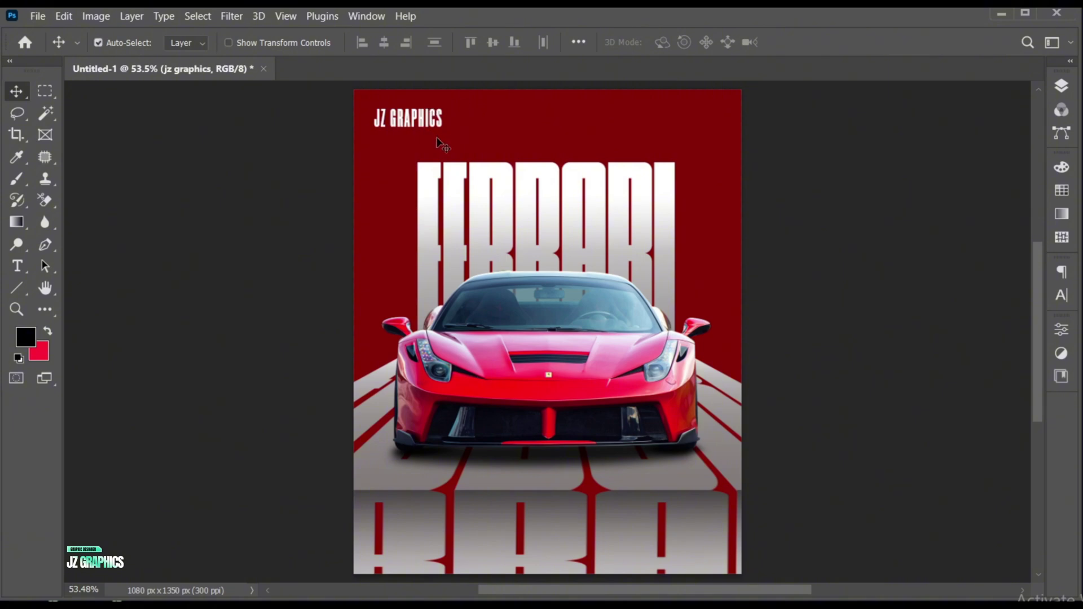
pyautogui.hotkey('ctrl', 't')
pyautogui.moveTo(443, 135); pyautogui.dragTo(408, 123)
pyautogui.press('Return')
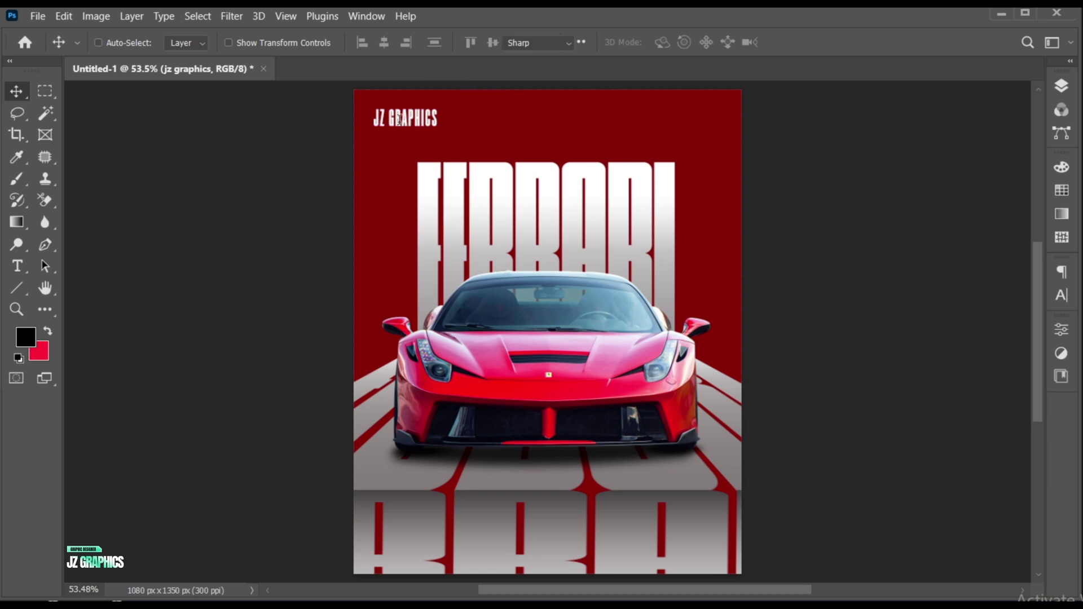
# - Widen the JZ GRAPHICS spacing further and transform it to about 76%, copying it top-right
pyautogui.doubleClick(404, 119)
pyautogui.hotkey('alt', 'Right')
pyautogui.hotkey('alt', 'Right')
pyautogui.hotkey('alt', 'Right')
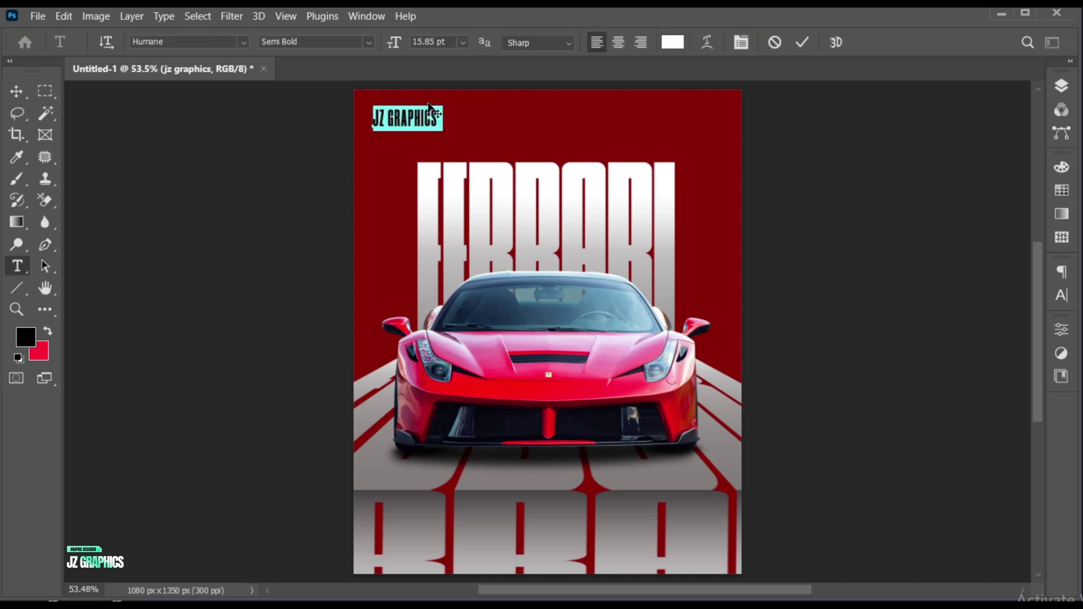
pyautogui.click(800, 43)
pyautogui.press('v')
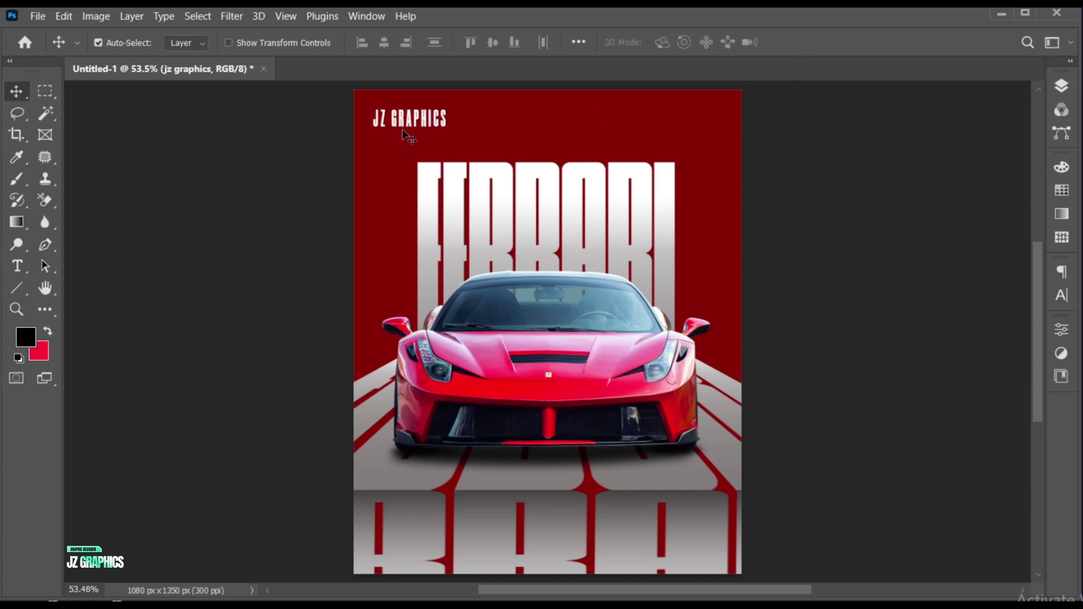
pyautogui.hotkey('ctrl', 't')
pyautogui.moveTo(447, 131); pyautogui.dragTo(680, 119)
# - Change the top-right copy's text to 22/07/2025 and nudge it into alignment
pyautogui.press('Return')
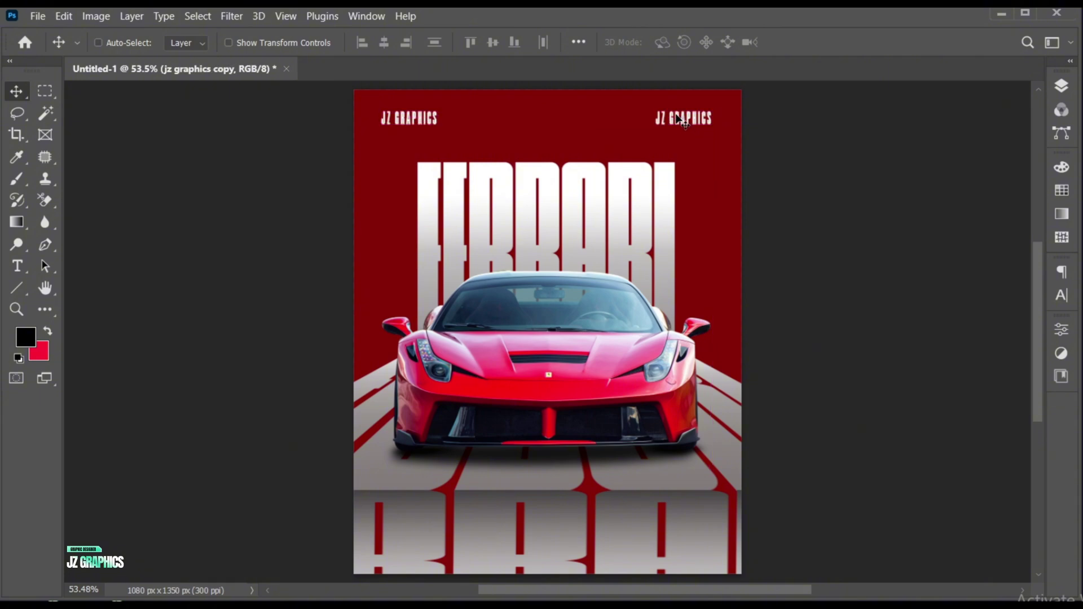
pyautogui.doubleClick(680, 120)
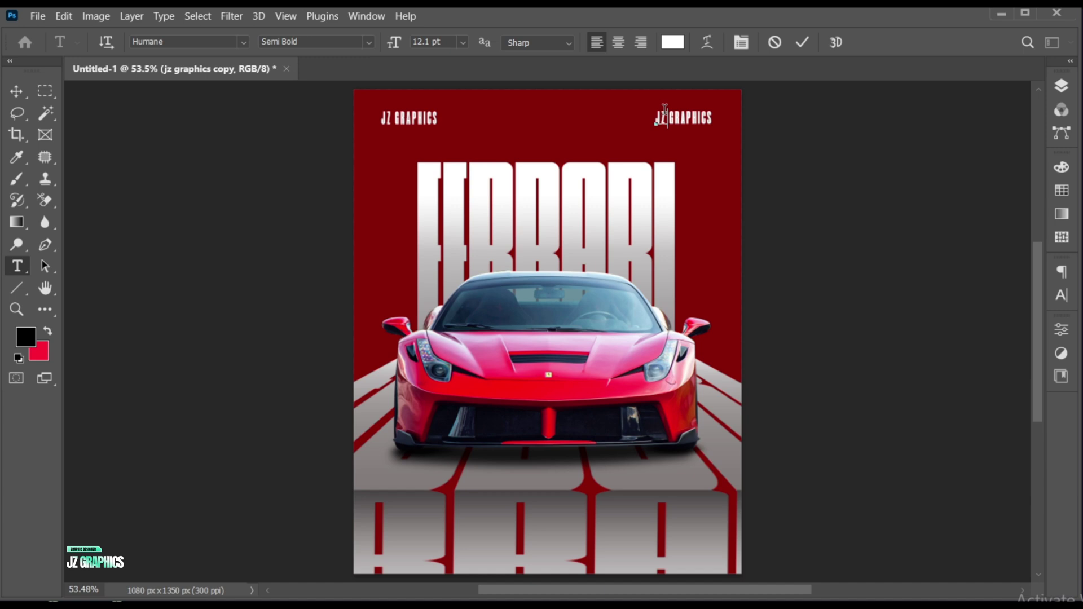
pyautogui.write('22/07/2025')
pyautogui.click(803, 43)
pyautogui.press('v')
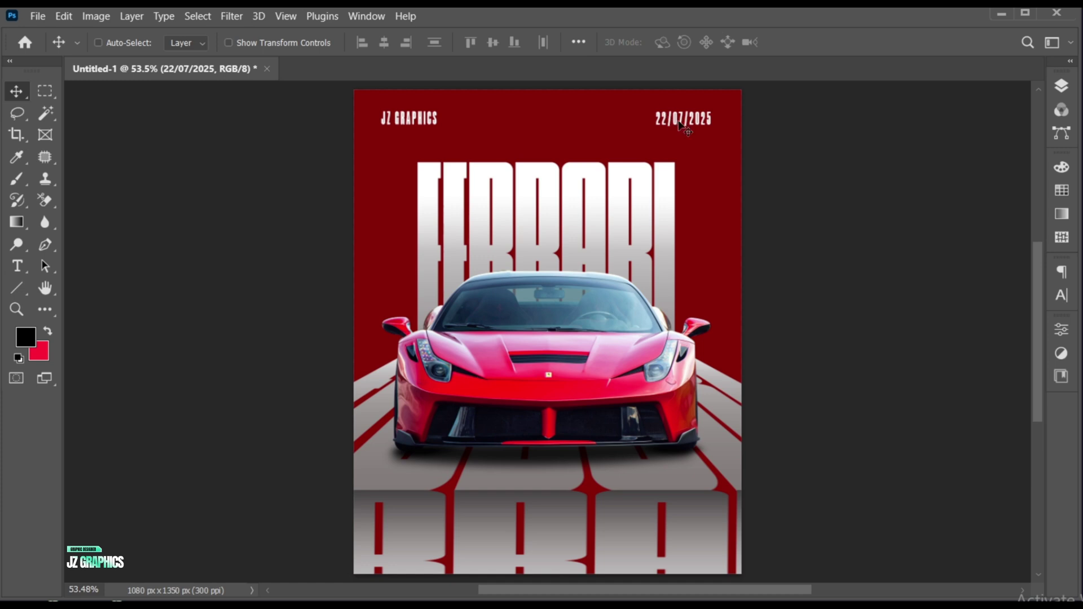
pyautogui.moveTo(680, 125); pyautogui.dragTo(682, 125)
# - Place the Ferrari logo image pngwing.com (36).png into the poster as an embedded layer
pyautogui.click(40, 17)
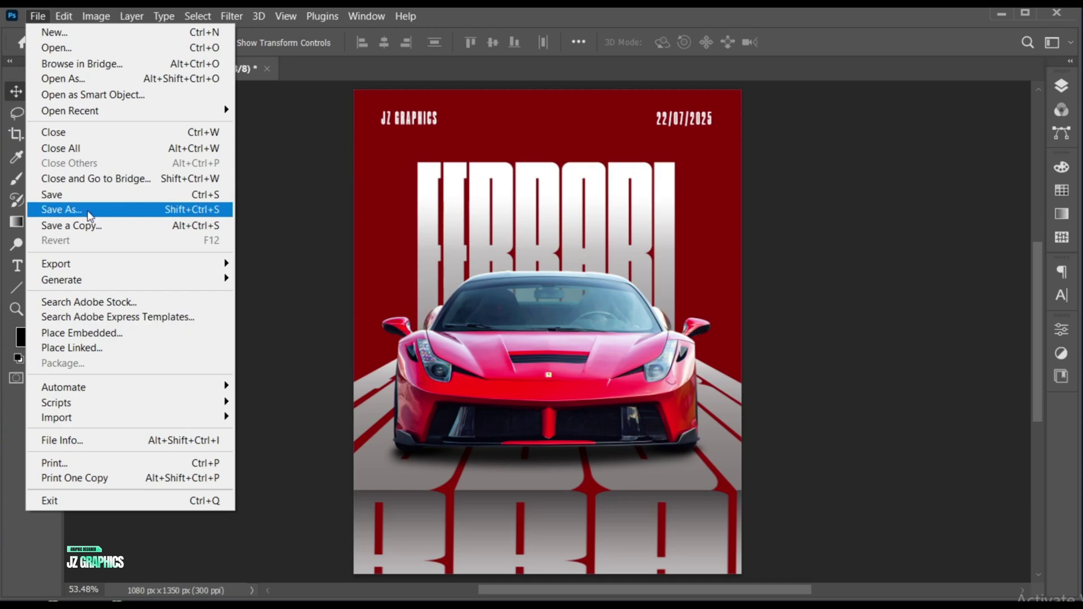
pyautogui.click(123, 328)
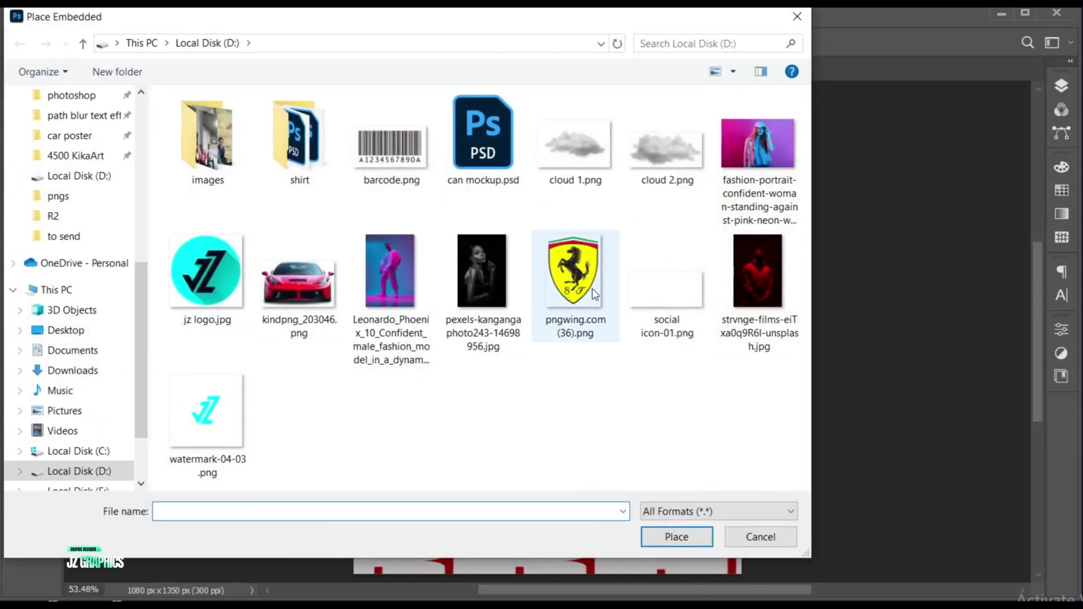
pyautogui.click(574, 271)
pyautogui.click(700, 538)
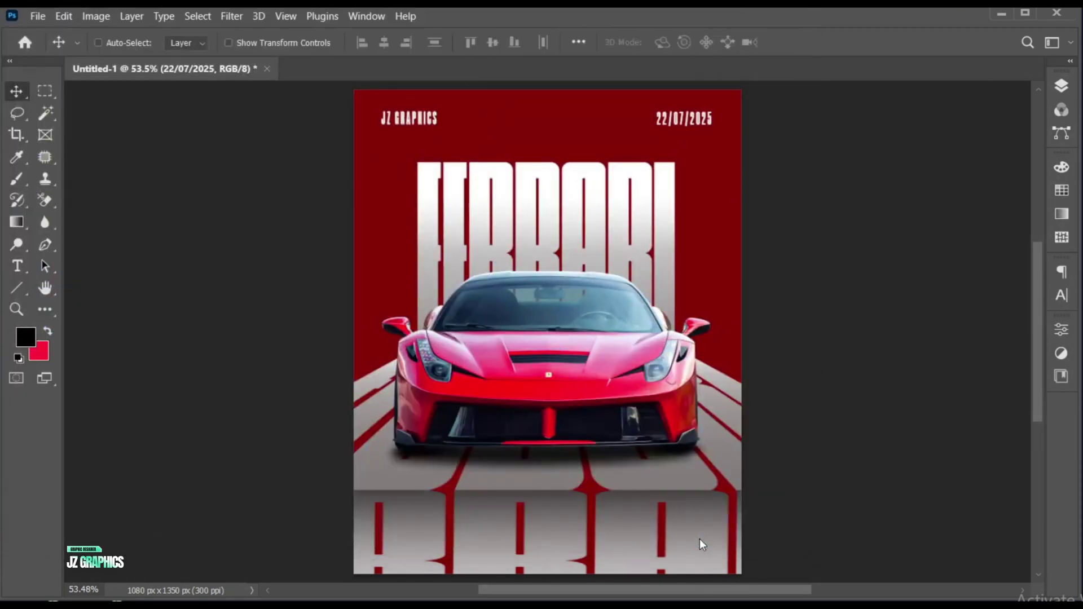
# - Shrink the Ferrari logo and move it to the top centre between JZ GRAPHICS and the date
pyautogui.moveTo(729, 576); pyautogui.dragTo(537, 383)
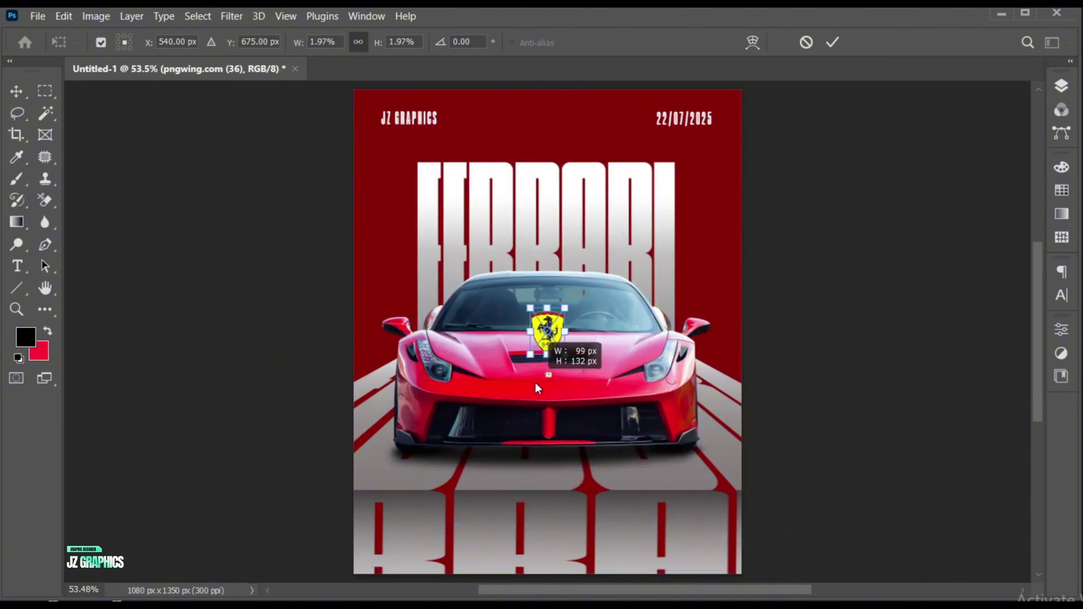
pyautogui.press('Return')
pyautogui.moveTo(546, 319); pyautogui.dragTo(559, 139)
pyautogui.hotkey('ctrl', 't')
pyautogui.press('Return')
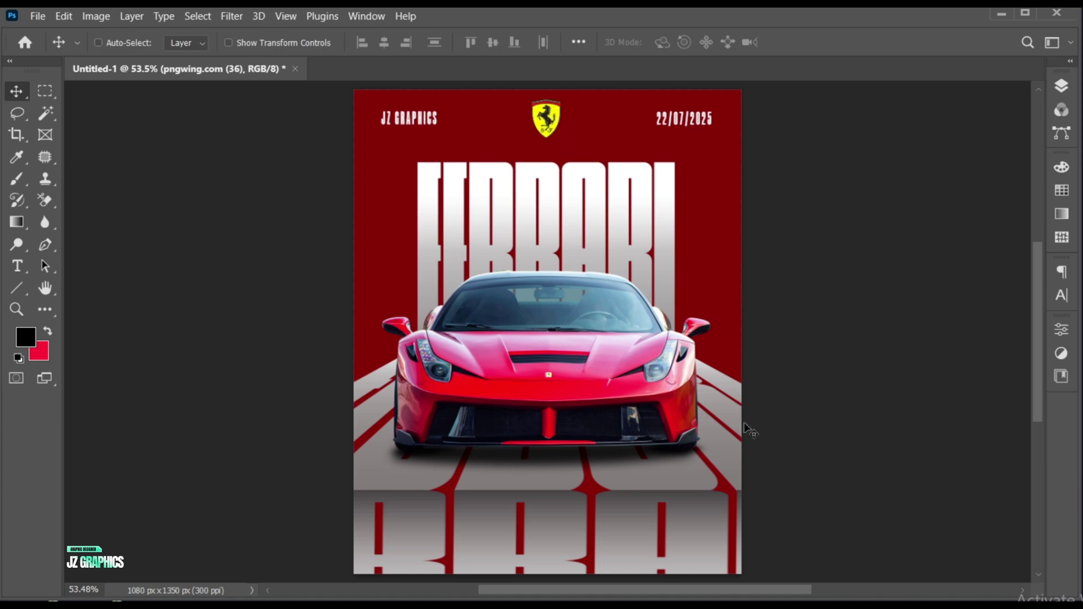